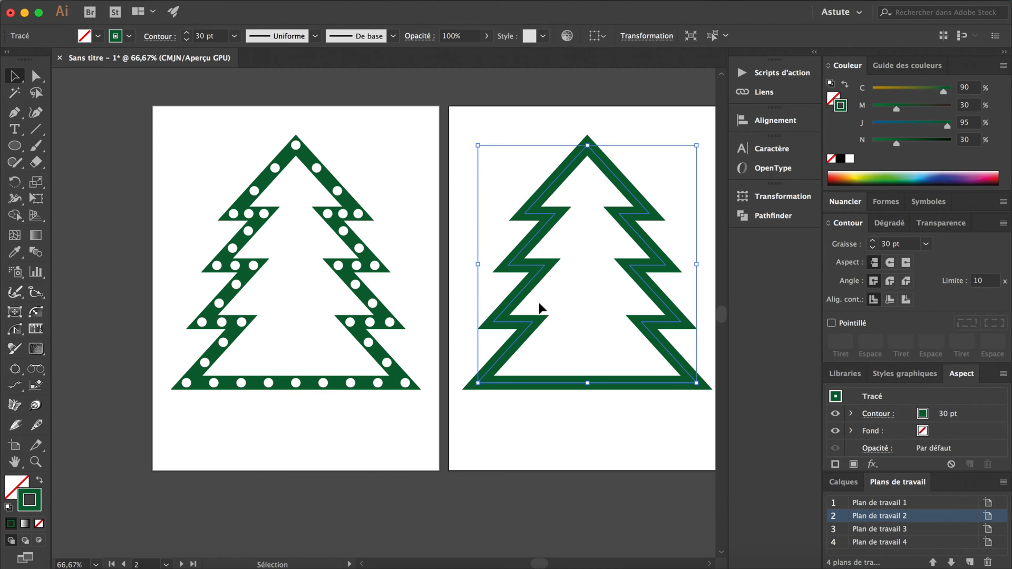
Add a second stroke to the tree outline on the second artboard and colour it white.
{"action": "scroll", "coordinate": [540, 304], "scroll_direction": "right", "scroll_amount": 2}
{"action": "scroll", "coordinate": [564, 263], "scroll_direction": "right", "scroll_amount": 5}
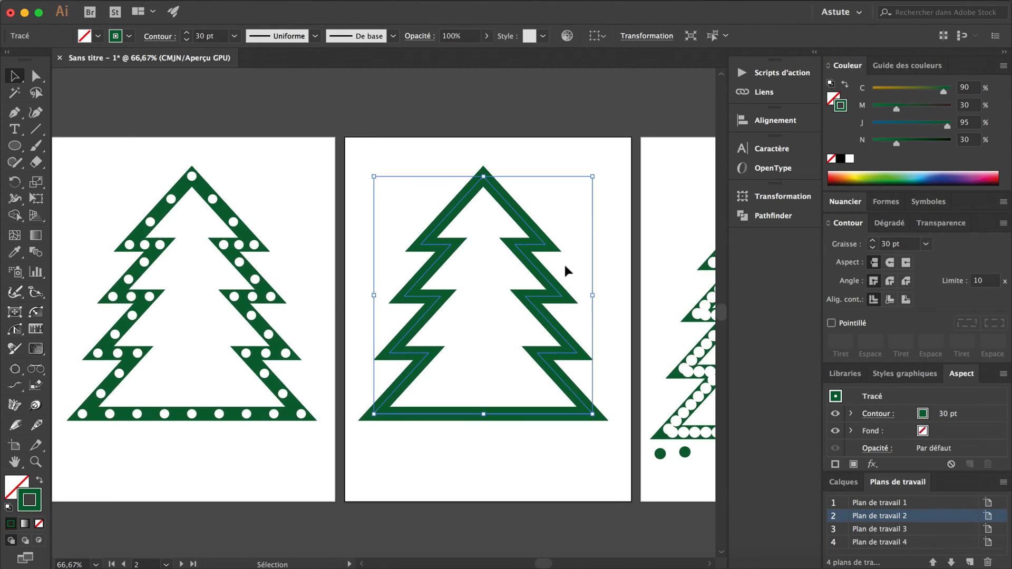
{"action": "scroll", "coordinate": [552, 306], "scroll_direction": "up", "scroll_amount": 2, "text": "alt"}
{"action": "scroll", "coordinate": [491, 305], "scroll_direction": "down", "scroll_amount": 2}
{"action": "scroll", "coordinate": [491, 304], "scroll_direction": "left", "scroll_amount": 1}
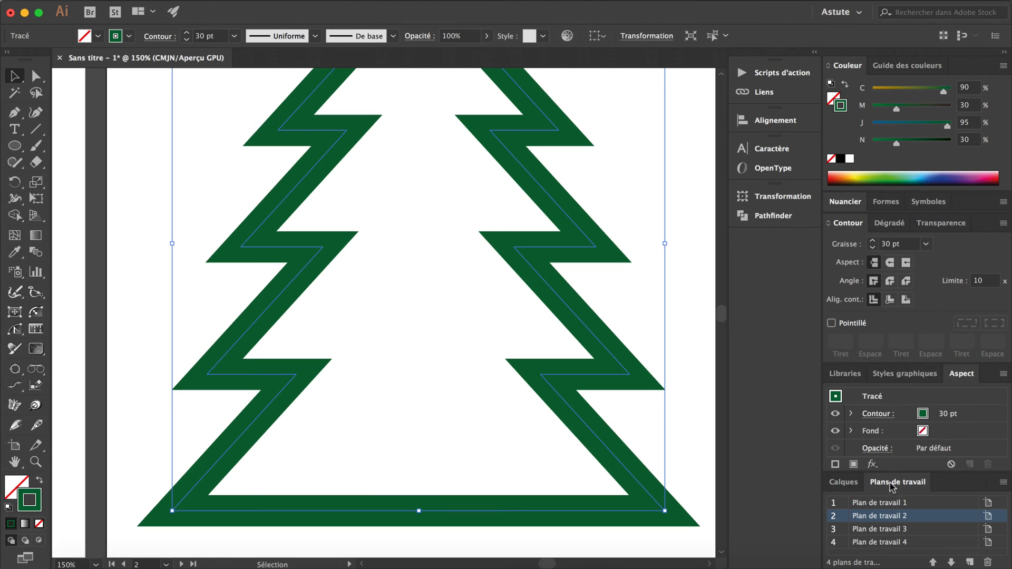
{"action": "double_click", "coordinate": [893, 481]}
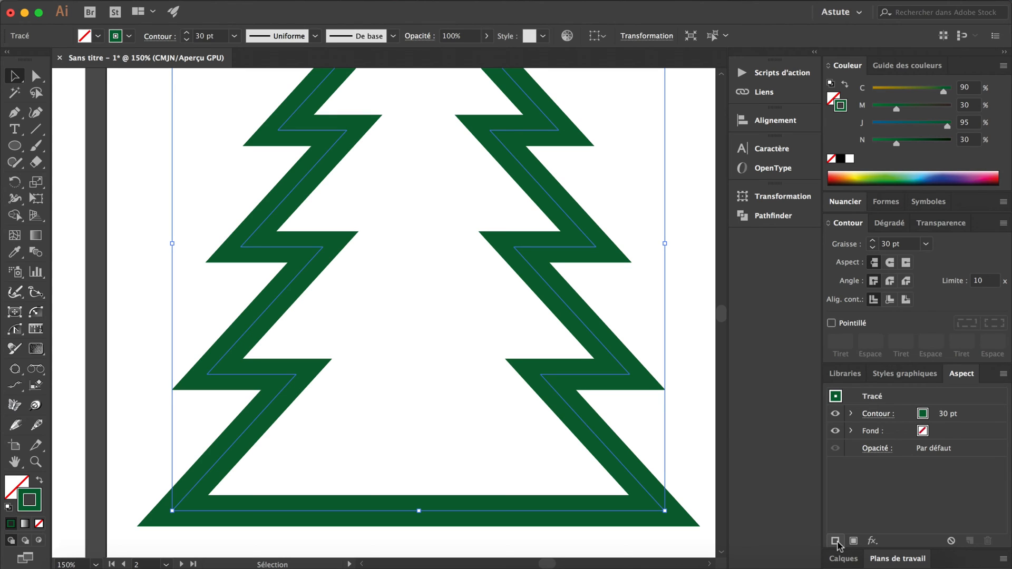
{"action": "left_click", "coordinate": [835, 542]}
{"action": "left_click", "coordinate": [935, 415]}
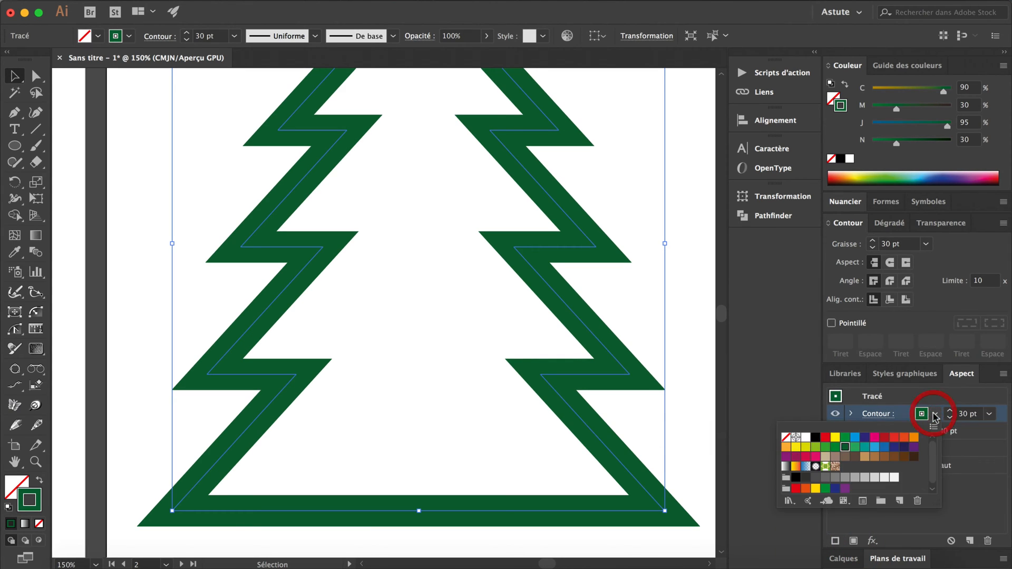
{"action": "left_click", "coordinate": [805, 437]}
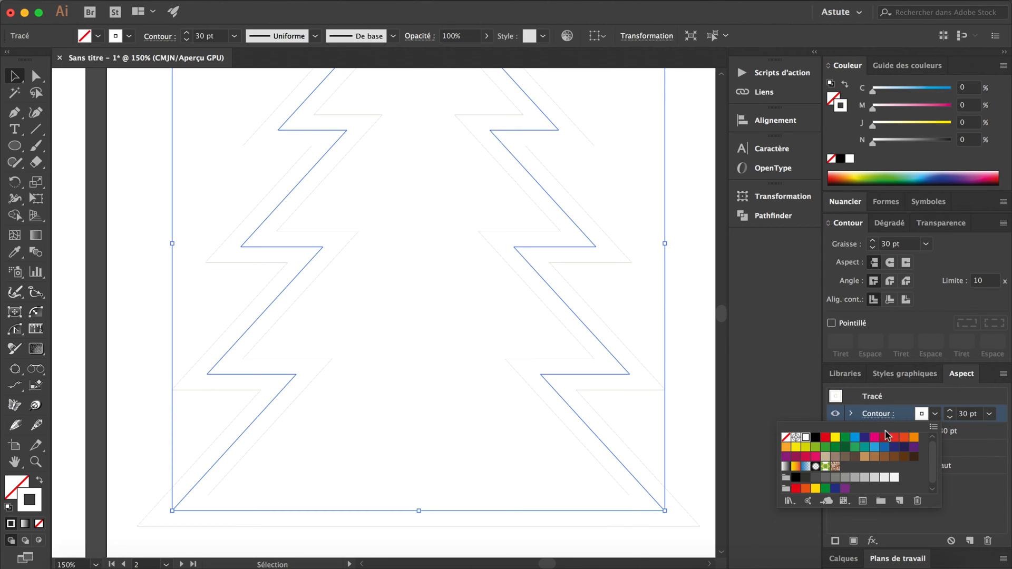
Reduce the white stroke's weight to 20 pt, leaving the green stroke beneath it as a border.
{"action": "left_click", "coordinate": [951, 417]}
{"action": "left_click", "coordinate": [950, 418]}
{"action": "left_click", "coordinate": [950, 418]}
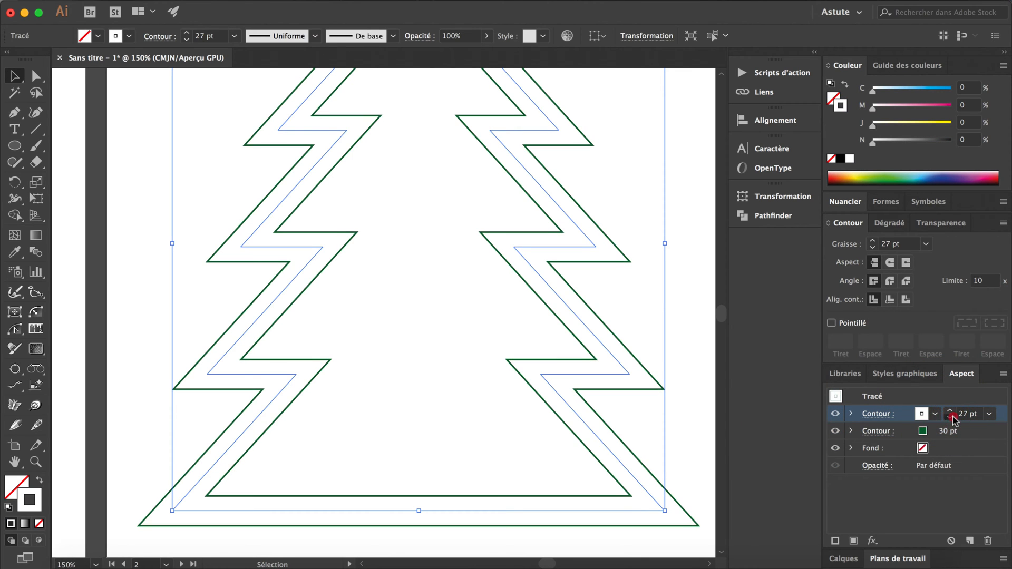
{"action": "left_click", "coordinate": [951, 417]}
{"action": "left_click", "coordinate": [951, 418]}
{"action": "left_click", "coordinate": [951, 417]}
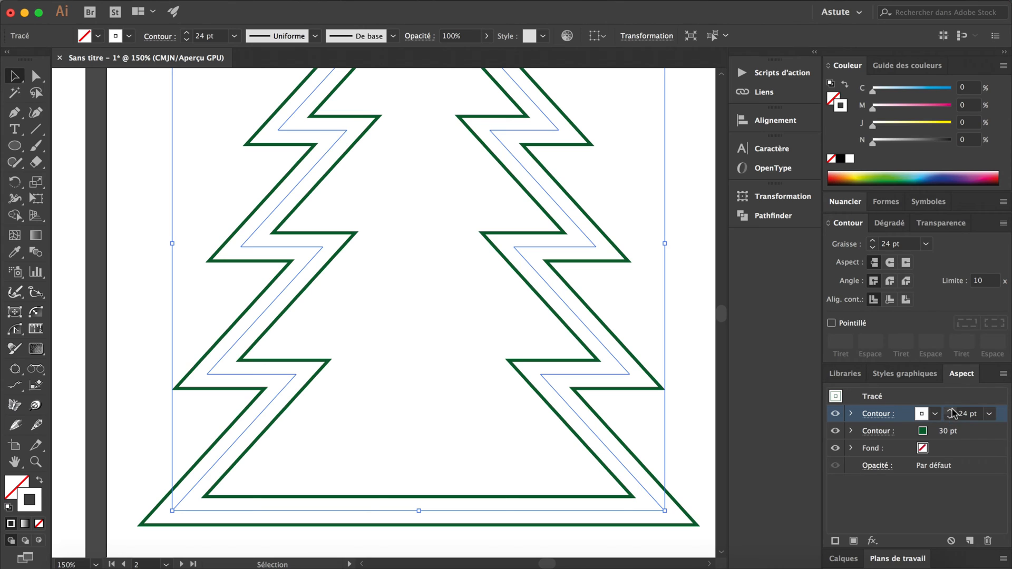
{"action": "left_click", "coordinate": [950, 411]}
{"action": "left_click", "coordinate": [951, 419]}
{"action": "left_click", "coordinate": [951, 418]}
{"action": "left_click", "coordinate": [950, 418]}
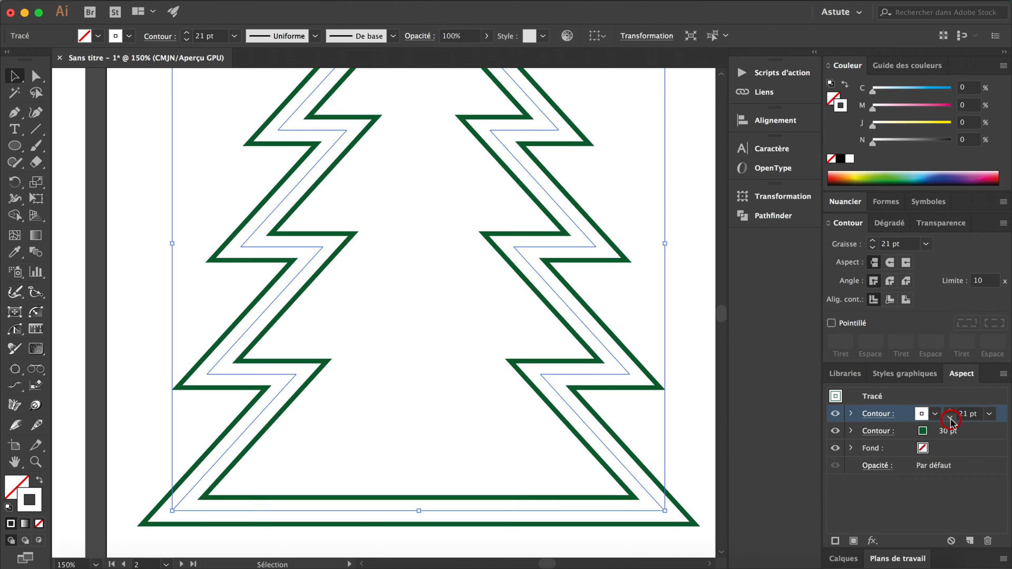
{"action": "left_click", "coordinate": [951, 418]}
{"action": "left_click", "coordinate": [950, 418]}
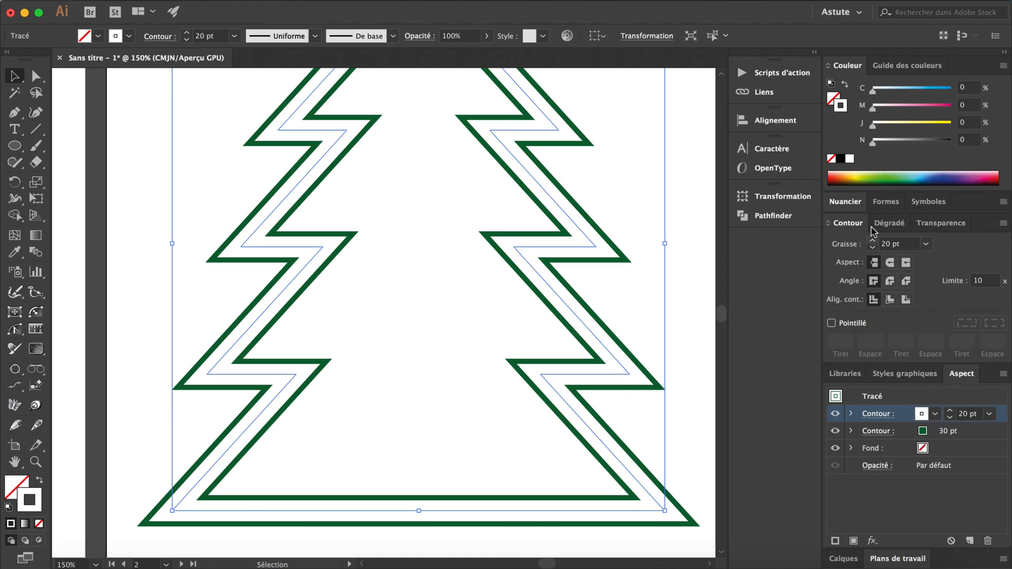
Turn the white stroke into a dashed line with a 10 pt dash.
{"action": "left_click", "coordinate": [886, 417]}
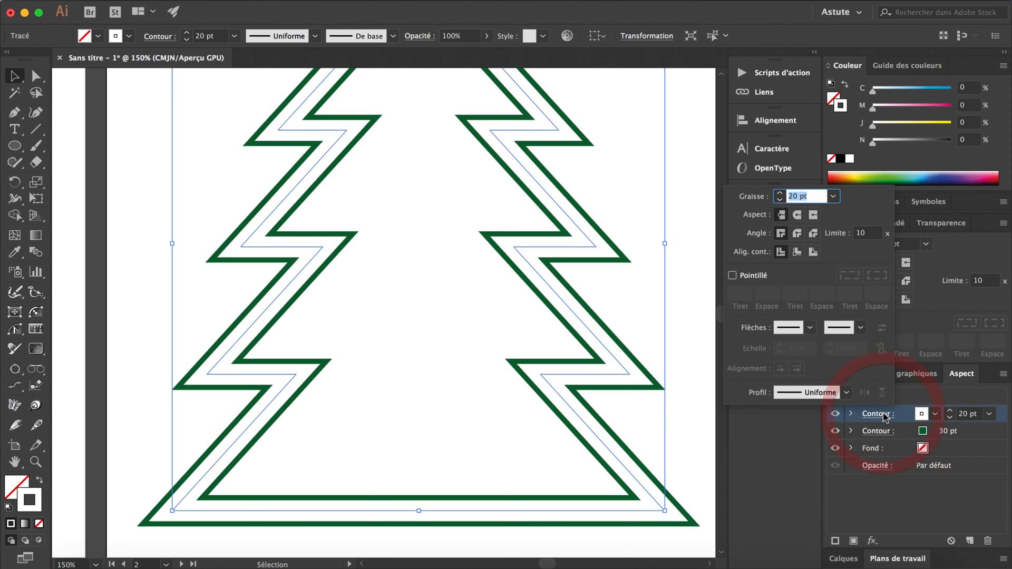
{"action": "left_click", "coordinate": [875, 414]}
{"action": "left_click", "coordinate": [845, 323]}
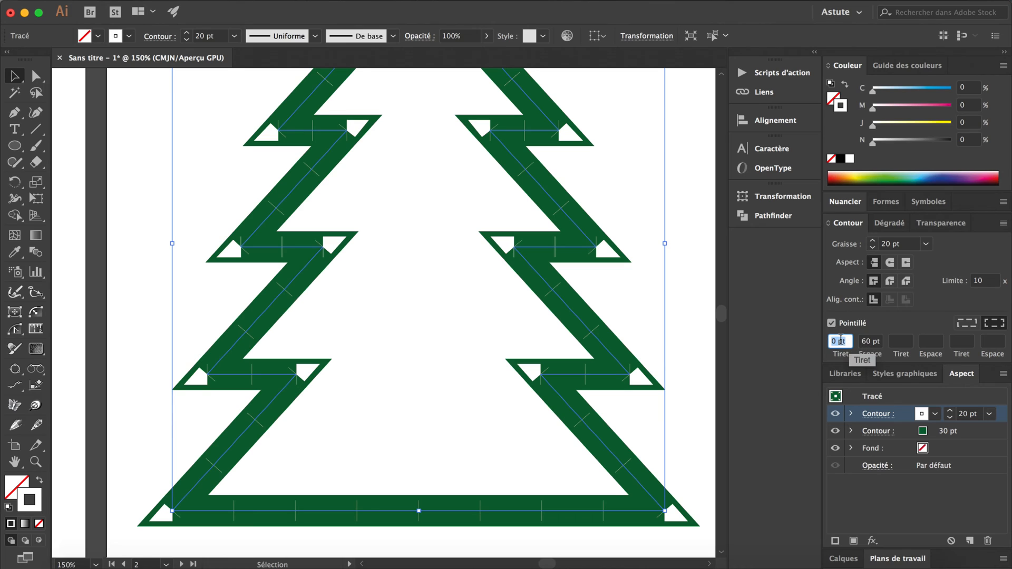
{"action": "type", "text": "10"}
{"action": "key", "text": "Tab"}
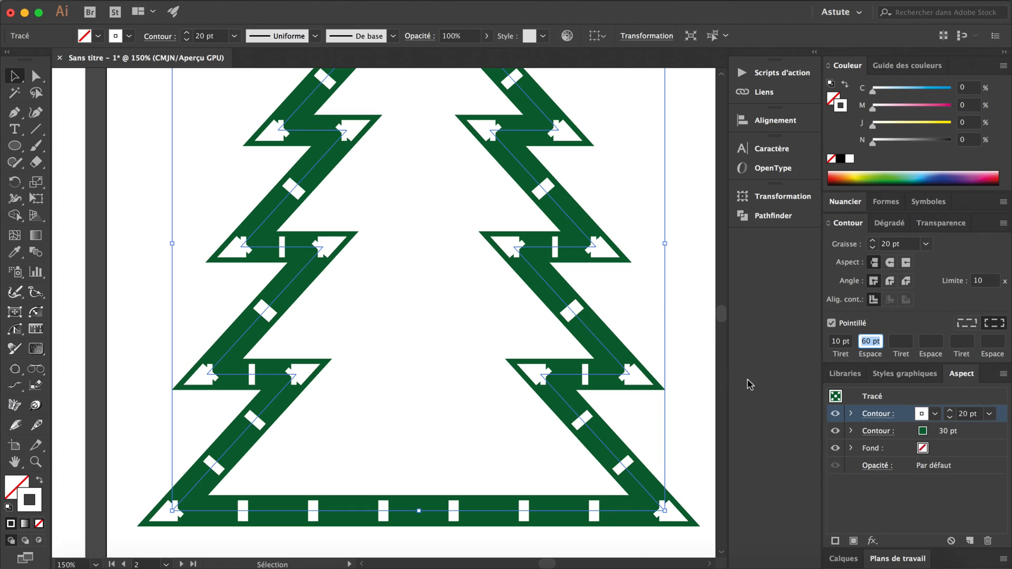
Set the white stroke's dash length to 0 pt and apply round caps to form dots.
{"action": "left_click", "coordinate": [841, 342]}
{"action": "type", "text": "0"}
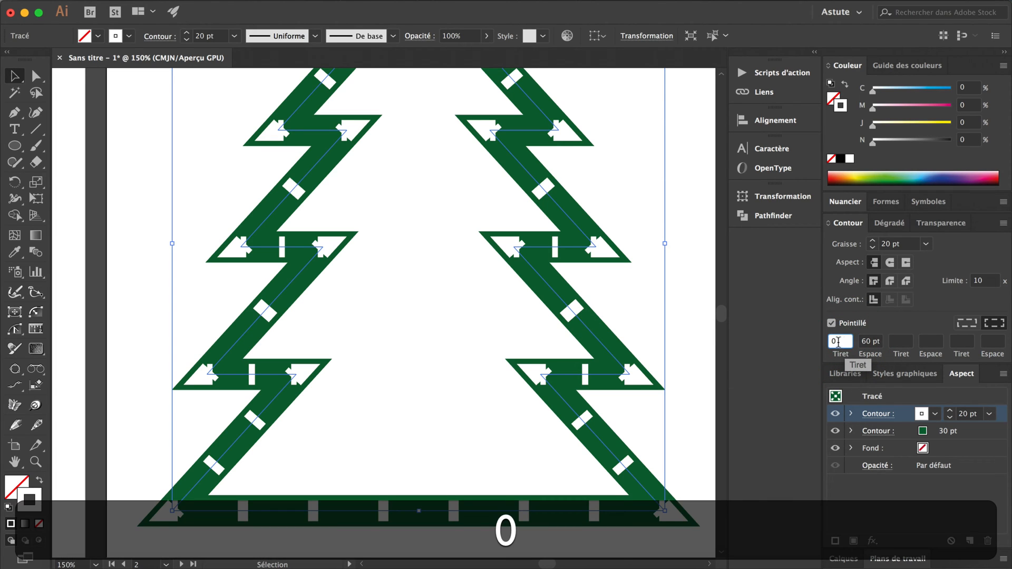
{"action": "key", "text": "Tab"}
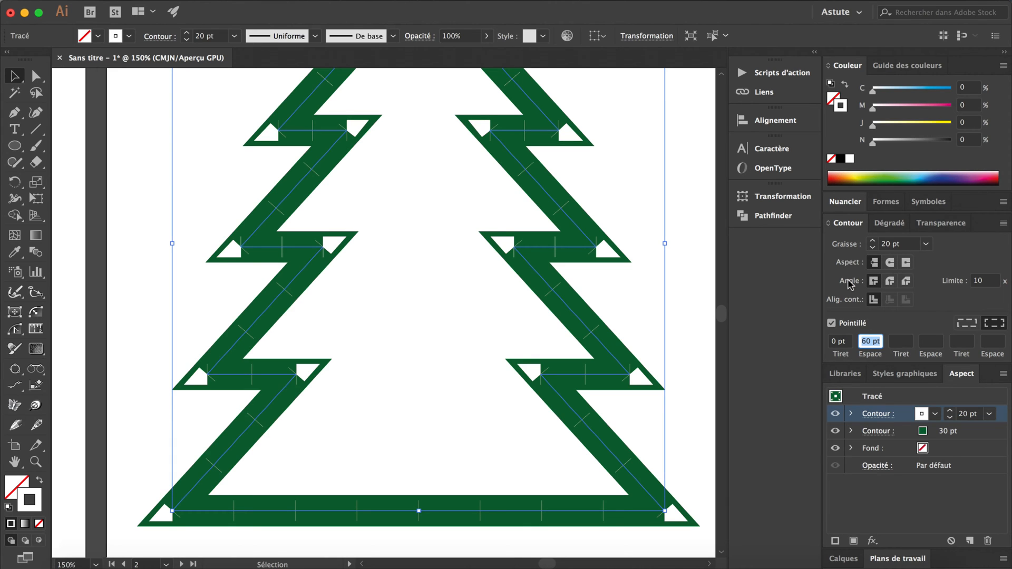
{"action": "left_click", "coordinate": [890, 264]}
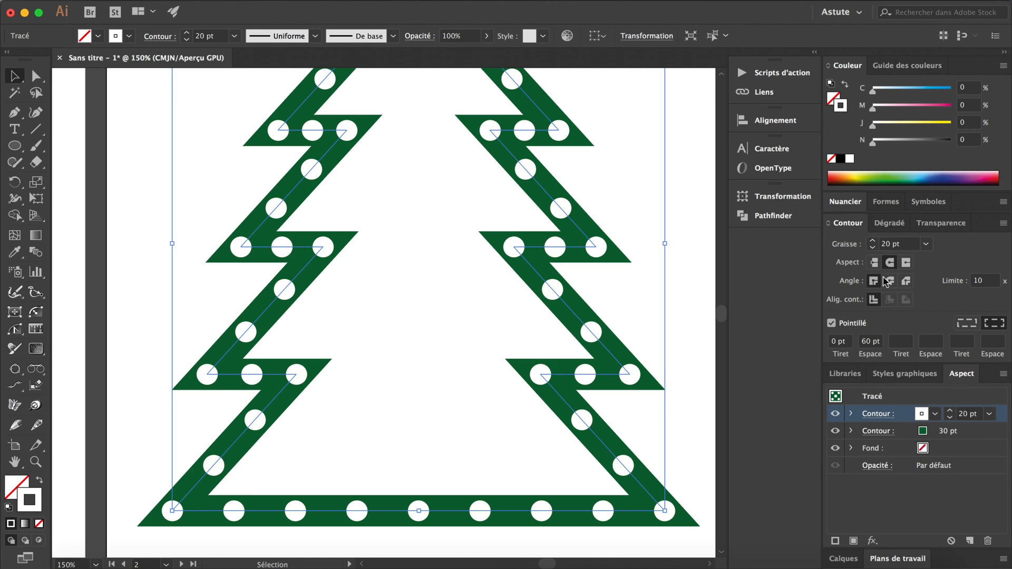
Try dash lengths of 1 pt and 10 pt on the round-capped white stroke, and restore the dash to 0 pt.
{"action": "double_click", "coordinate": [841, 341]}
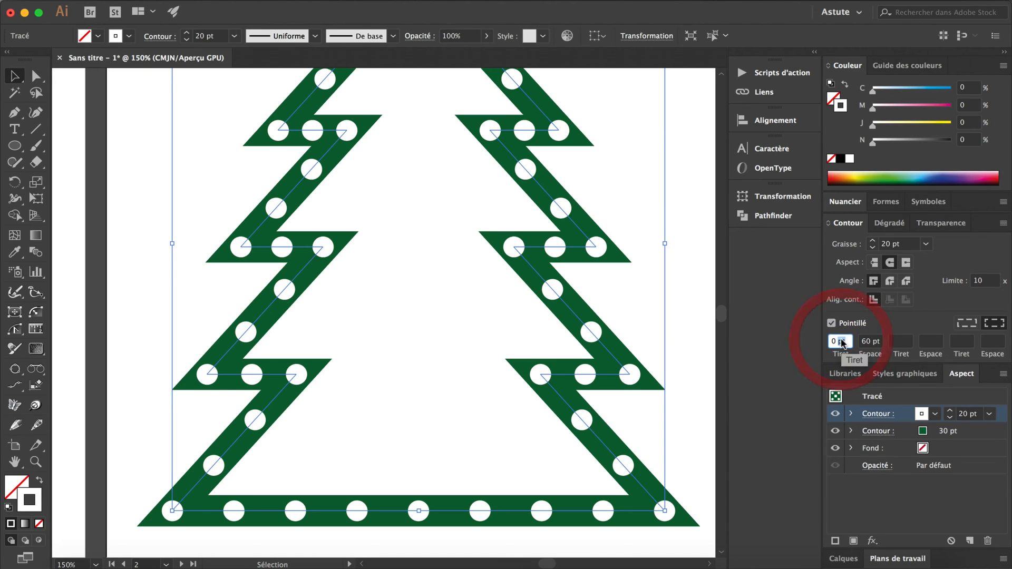
{"action": "type", "text": "1"}
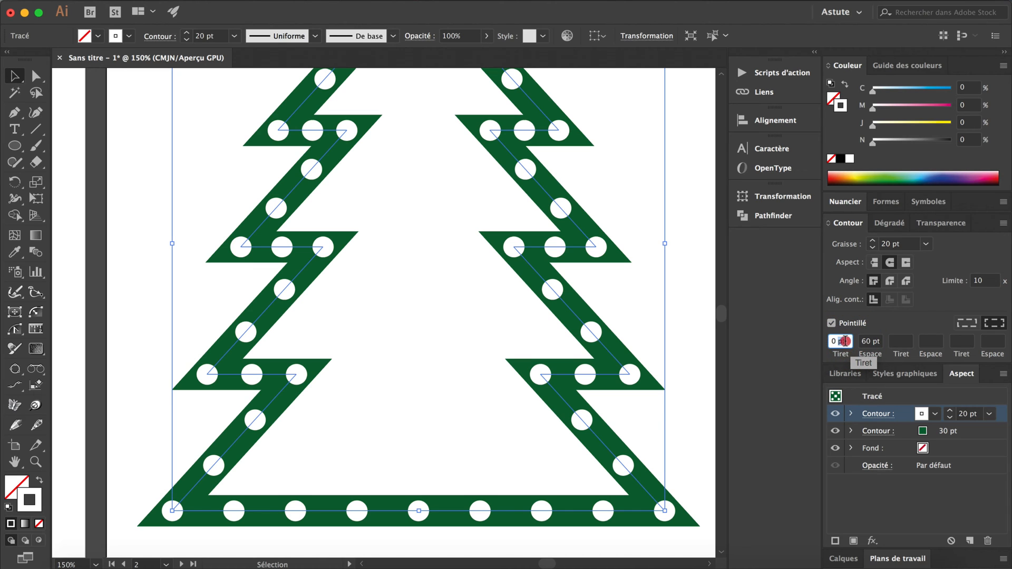
{"action": "key", "text": "Tab"}
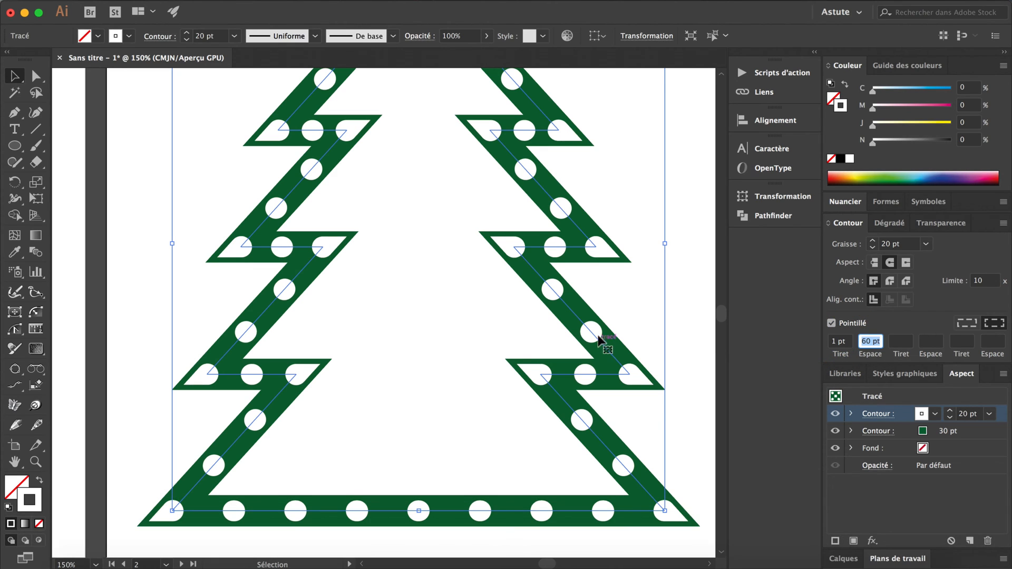
{"action": "double_click", "coordinate": [841, 341]}
{"action": "type", "text": "10"}
{"action": "key", "text": "Tab"}
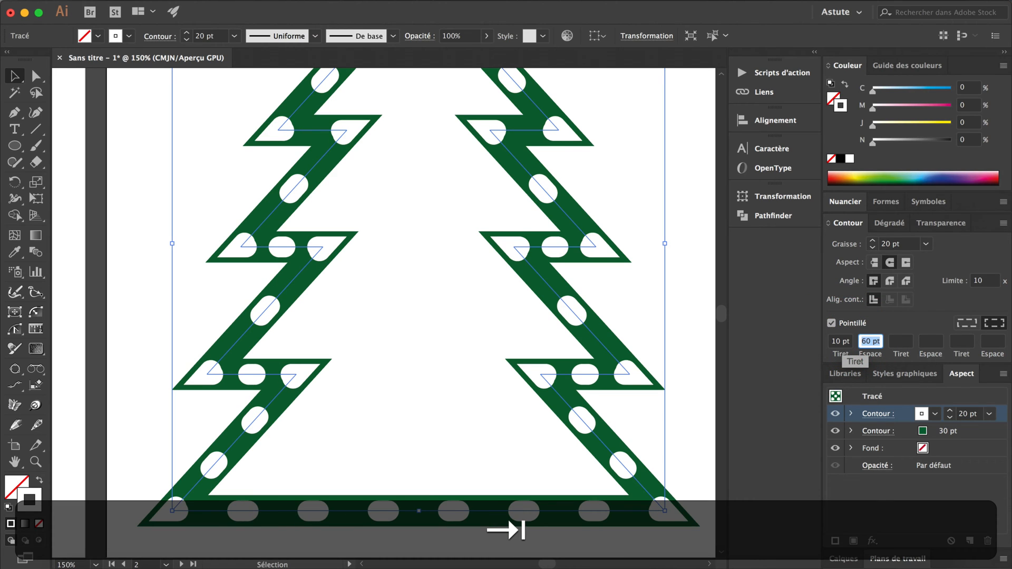
{"action": "double_click", "coordinate": [842, 341]}
{"action": "type", "text": "0"}
{"action": "key", "text": "Tab"}
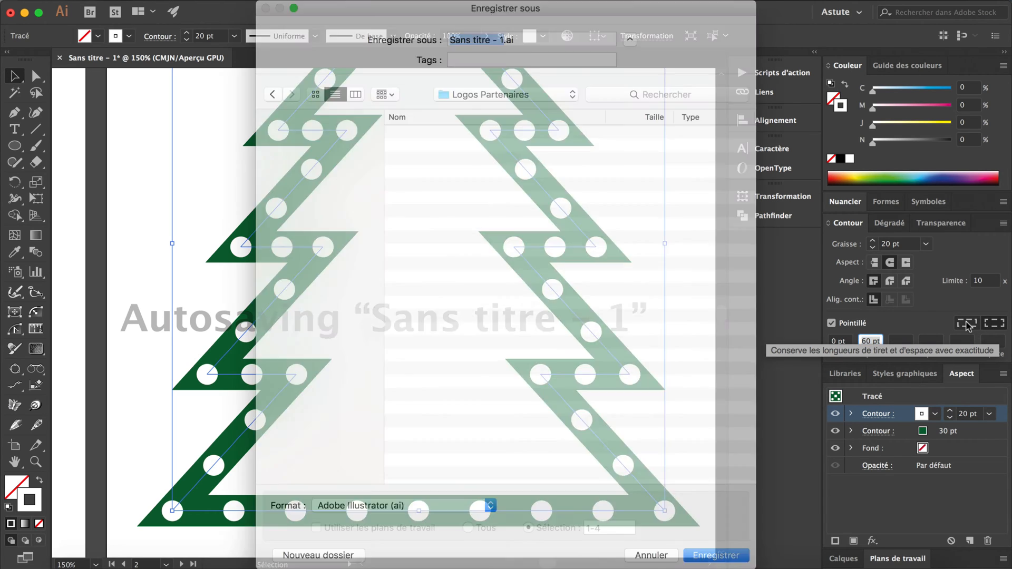
Compare exact dash and gap lengths with dashes aligned to corners on the white stroke, ending on the corner alignment.
{"action": "left_click", "coordinate": [968, 326]}
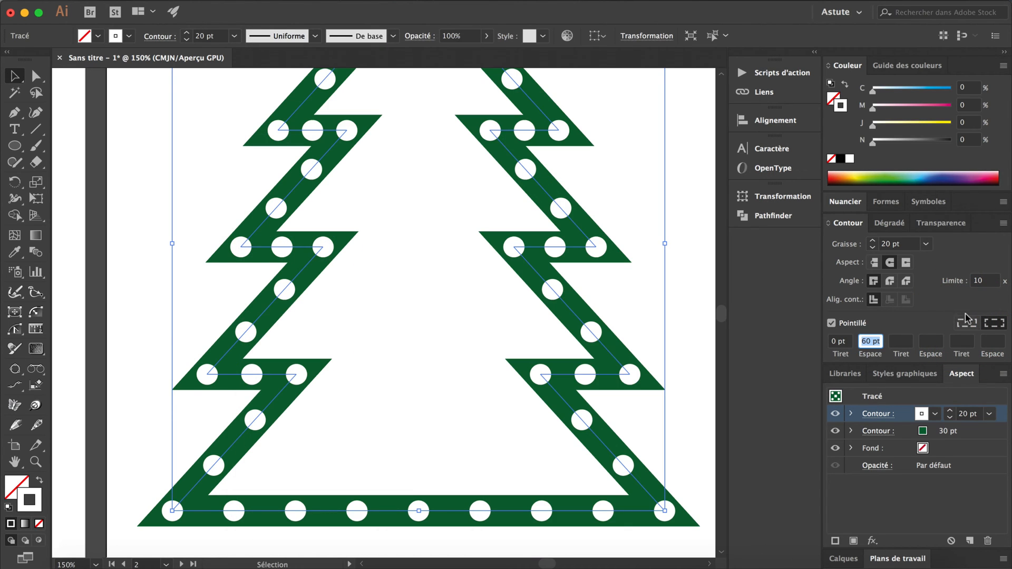
{"action": "left_click", "coordinate": [968, 324]}
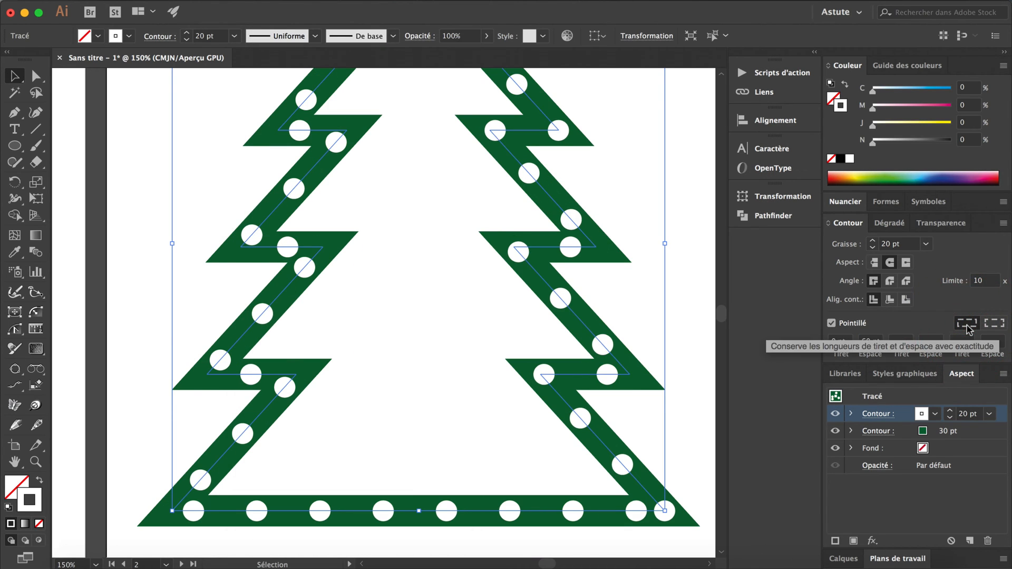
{"action": "left_click", "coordinate": [995, 324]}
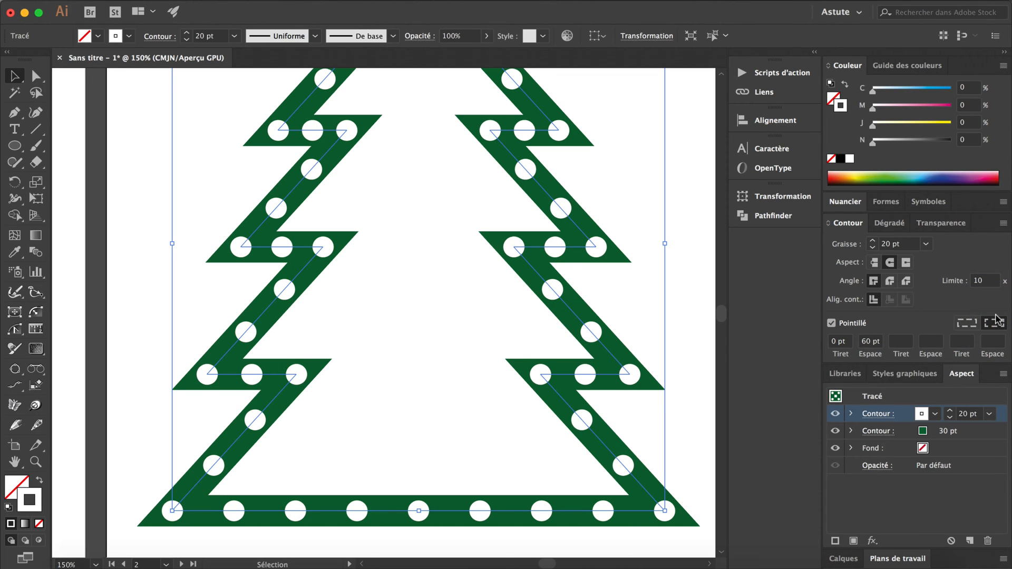
{"action": "left_click", "coordinate": [968, 323]}
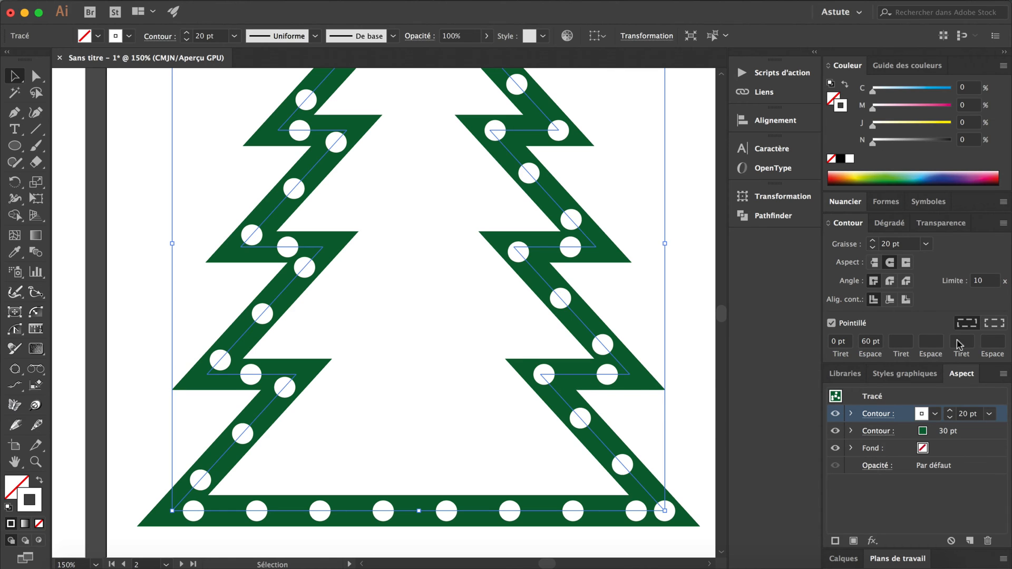
{"action": "left_click", "coordinate": [995, 323]}
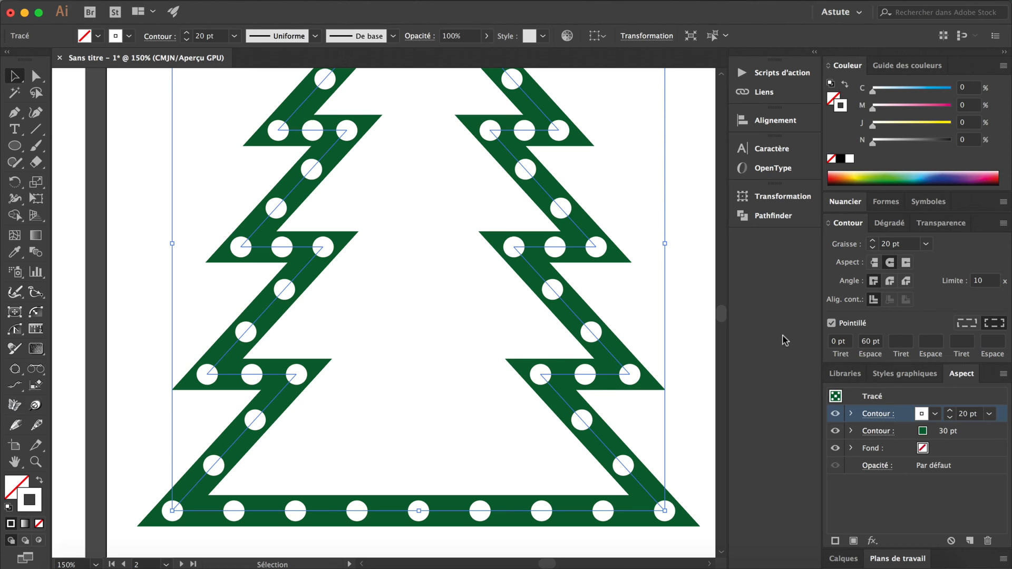
Widen the gap between the white dots to 120 pt and deselect the tree.
{"action": "left_click", "coordinate": [871, 341]}
{"action": "double_click", "coordinate": [870, 342]}
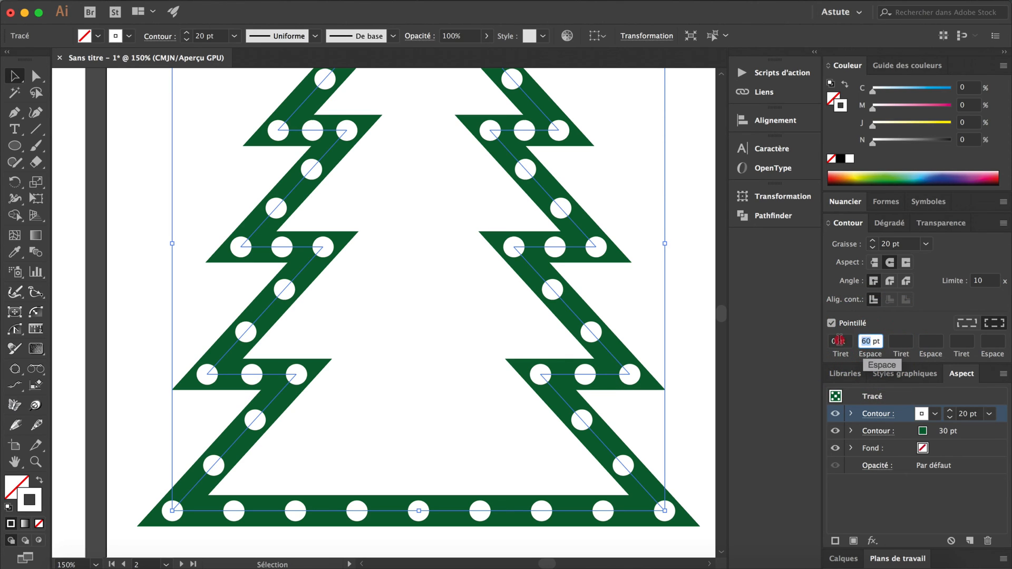
{"action": "type", "text": "120"}
{"action": "key", "text": "Tab"}
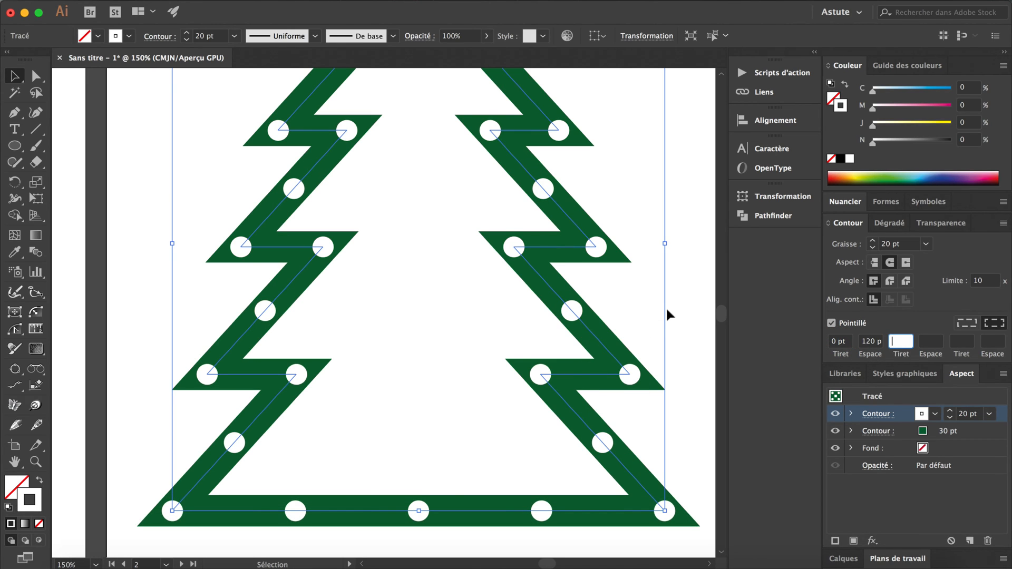
{"action": "left_click", "coordinate": [684, 330]}
{"action": "scroll", "coordinate": [601, 305], "scroll_direction": "right", "scroll_amount": 10}
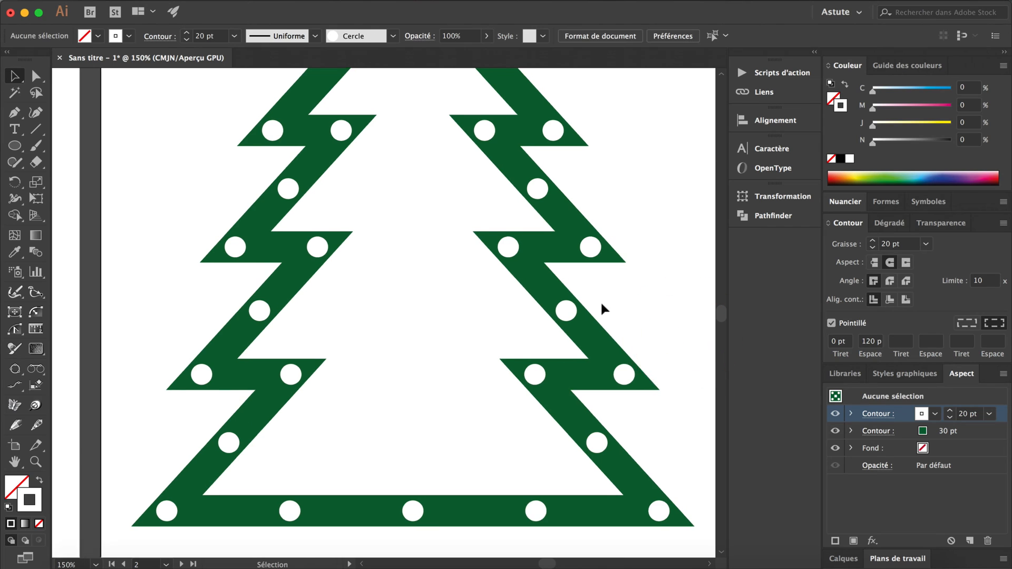
{"action": "scroll", "coordinate": [603, 308], "scroll_direction": "right", "scroll_amount": 10}
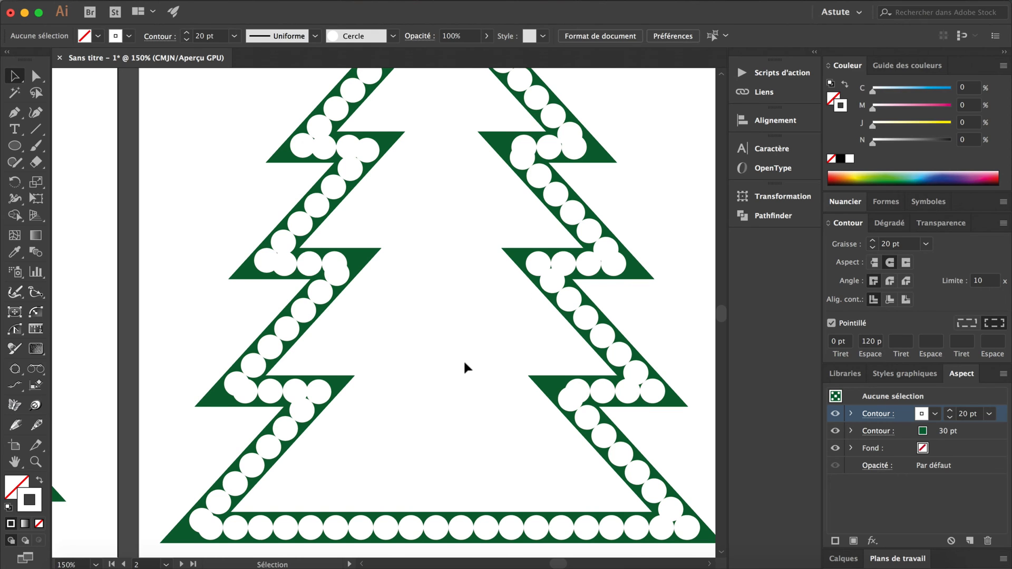
{"action": "scroll", "coordinate": [464, 367], "scroll_direction": "right", "scroll_amount": 10}
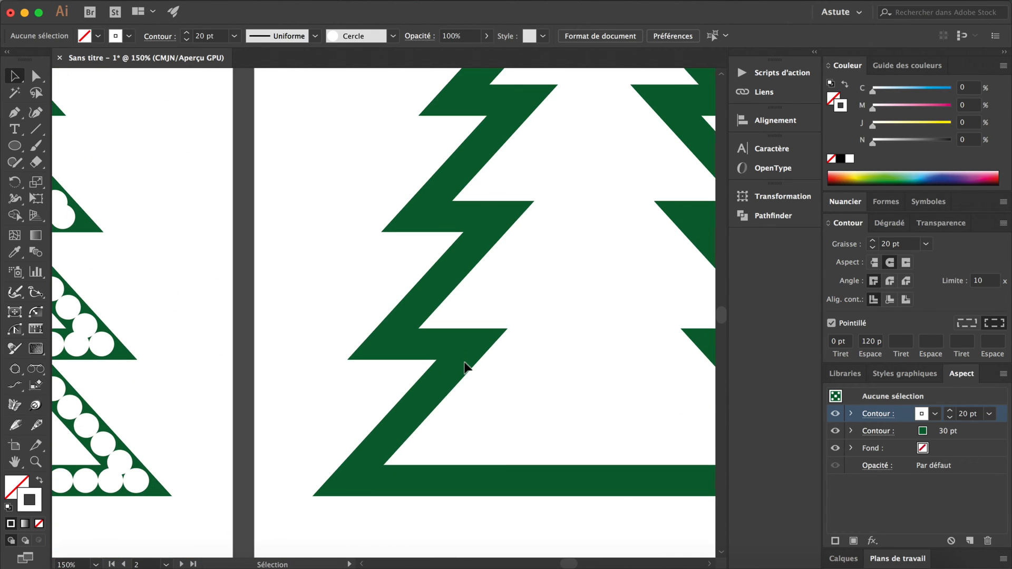
{"action": "left_click", "coordinate": [425, 385]}
{"action": "scroll", "coordinate": [406, 450], "scroll_direction": "down", "scroll_amount": 3}
{"action": "scroll", "coordinate": [406, 451], "scroll_direction": "right", "scroll_amount": 3}
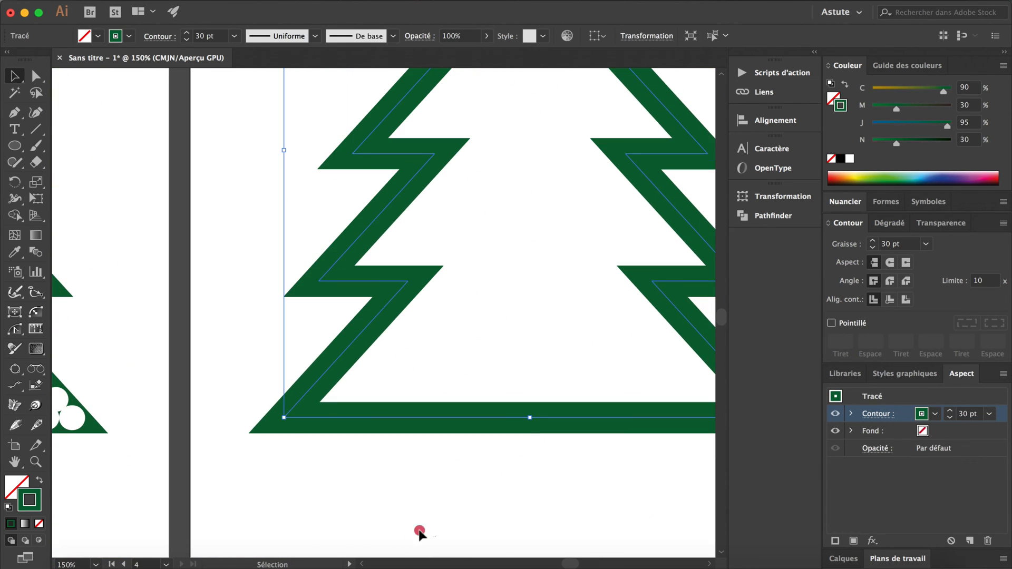
{"action": "left_click_drag", "start_coordinate": [419, 530], "coordinate": [248, 400]}
{"action": "left_click", "coordinate": [328, 469]}
Copy the second green circle below the third artboard's tree and paste it onto the fourth artboard.
{"action": "scroll", "coordinate": [328, 469], "scroll_direction": "left", "scroll_amount": 8}
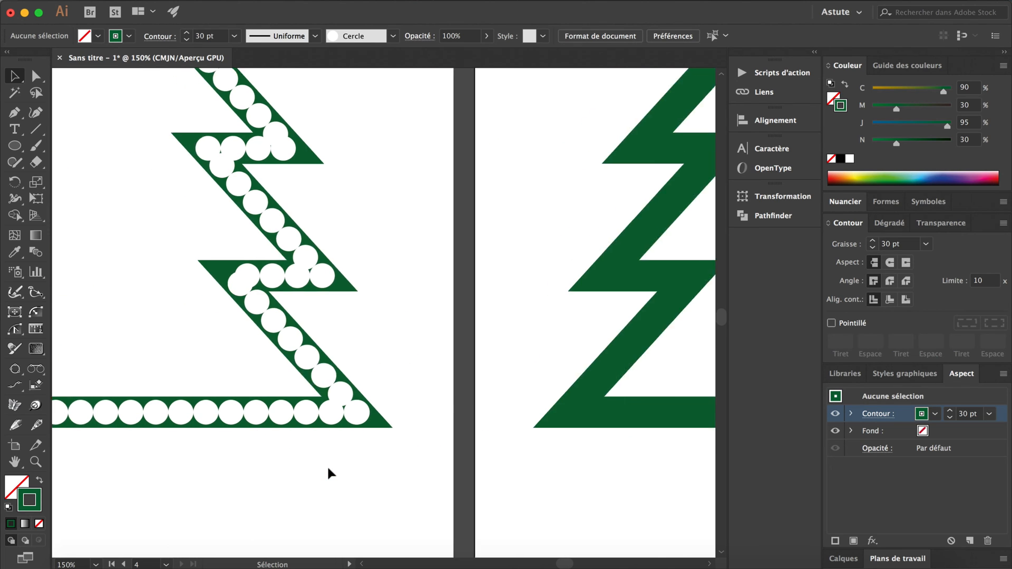
{"action": "scroll", "coordinate": [316, 474], "scroll_direction": "left", "scroll_amount": 6}
{"action": "left_click", "coordinate": [218, 455]}
{"action": "key", "text": "super+c"}
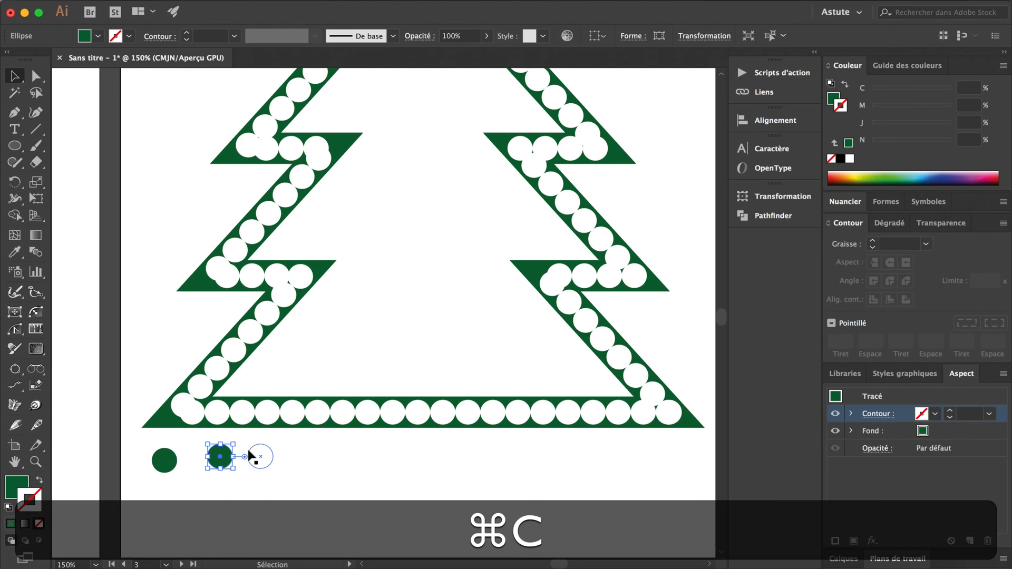
{"action": "scroll", "coordinate": [252, 457], "scroll_direction": "right", "scroll_amount": 15}
{"action": "left_click", "coordinate": [184, 483]}
{"action": "key", "text": "super+v"}
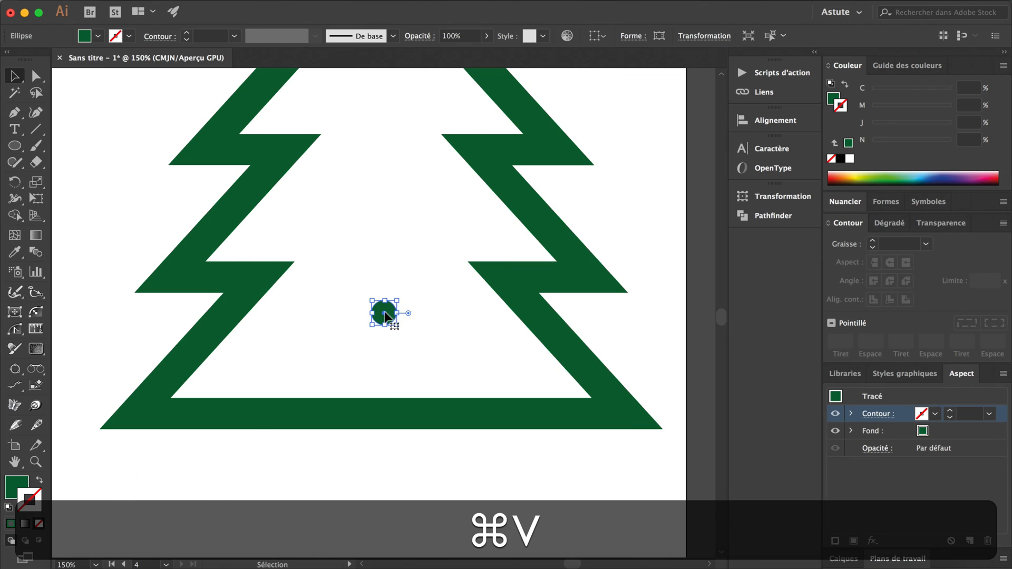
Move the pasted circle onto the tree's bottom bar and give it a white fill with no stroke.
{"action": "left_click_drag", "start_coordinate": [384, 311], "coordinate": [252, 402]}
{"action": "left_click", "coordinate": [9, 507]}
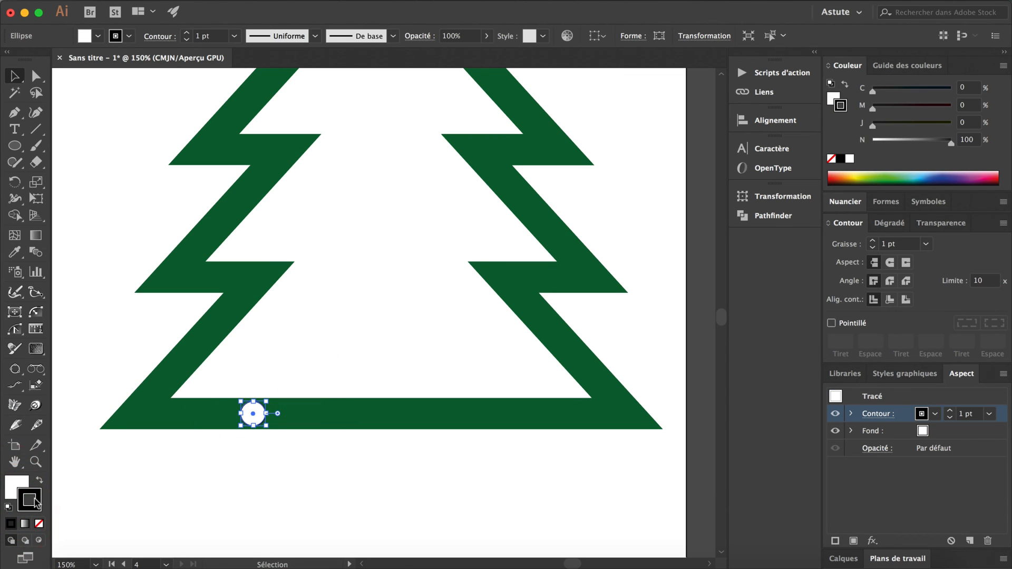
{"action": "left_click", "coordinate": [33, 496]}
{"action": "left_click", "coordinate": [38, 523]}
{"action": "left_click", "coordinate": [243, 445]}
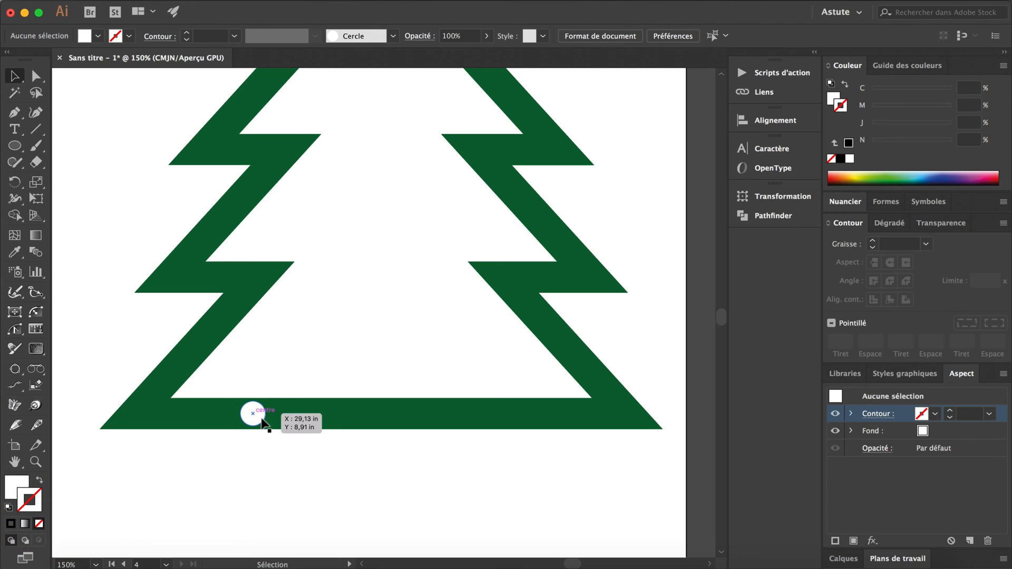
Move the white circle off the tree to the empty area just below its lower-left corner.
{"action": "scroll", "coordinate": [242, 464], "scroll_direction": "left", "scroll_amount": 5}
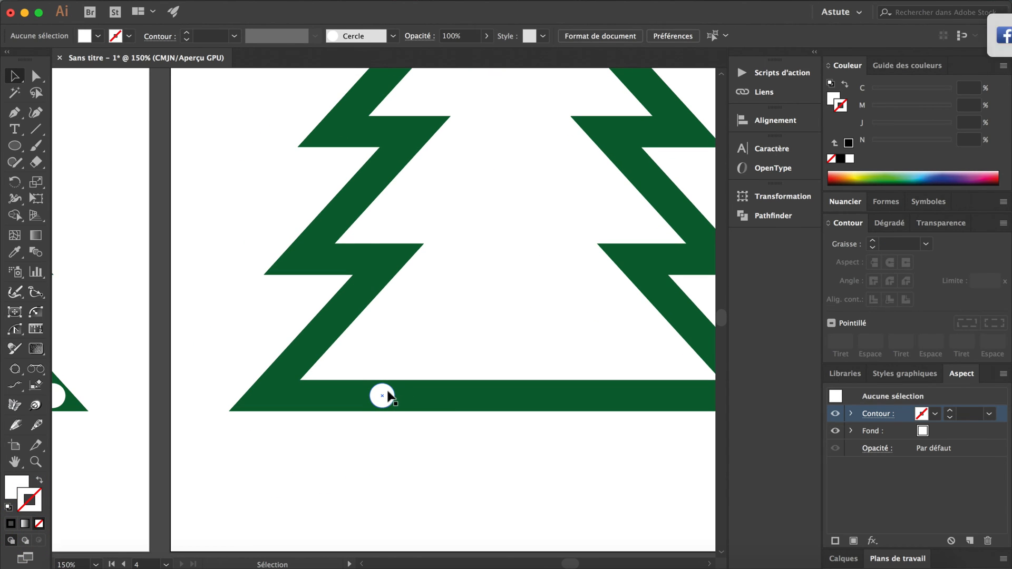
{"action": "left_click_drag", "start_coordinate": [389, 398], "coordinate": [272, 446]}
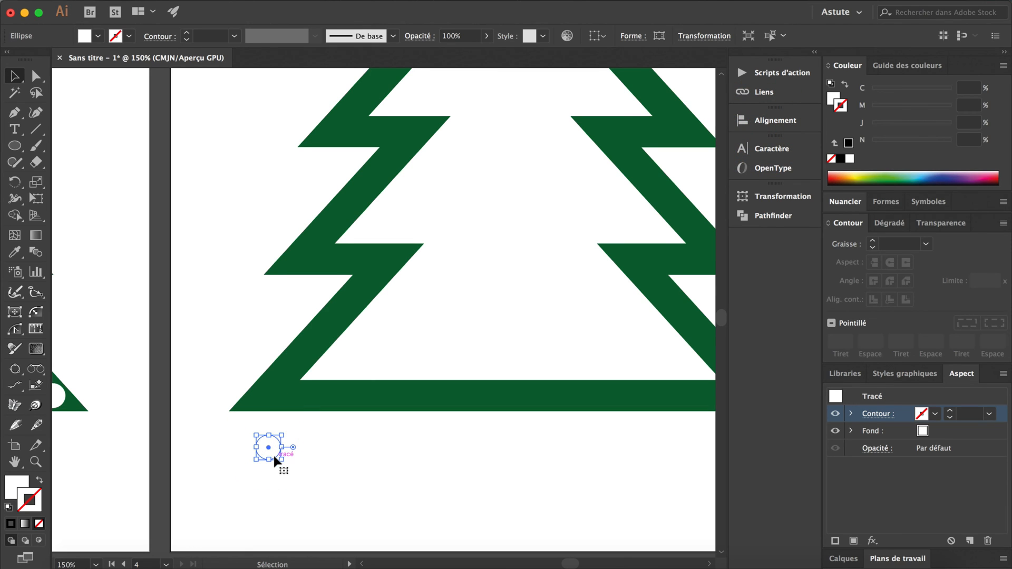
{"action": "scroll", "coordinate": [273, 454], "scroll_direction": "left", "scroll_amount": 2}
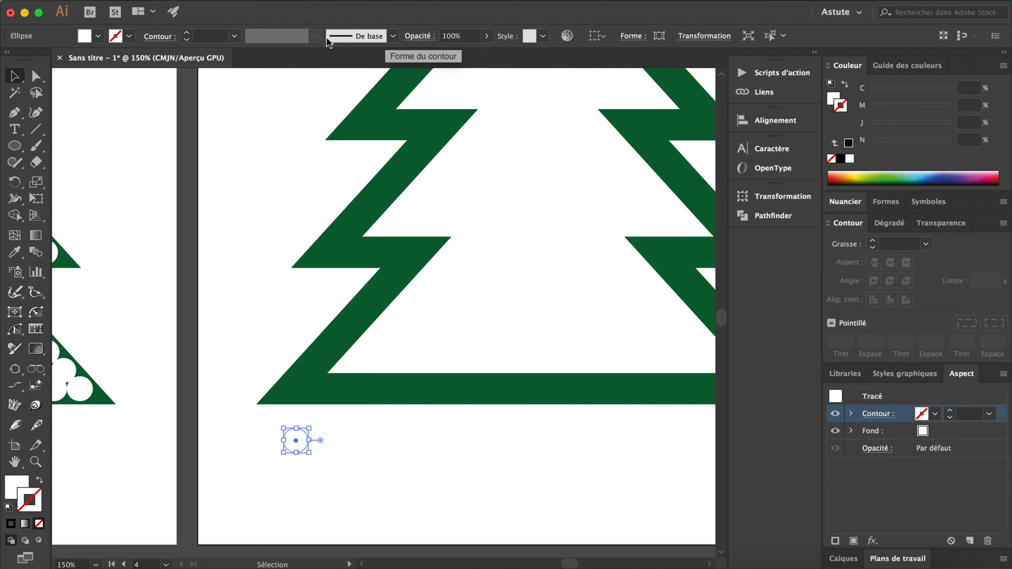
Create a scatter brush (Forme diffuse) named "Cercle blanc" from the white circle, keeping the default options.
{"action": "left_click", "coordinate": [396, 37]}
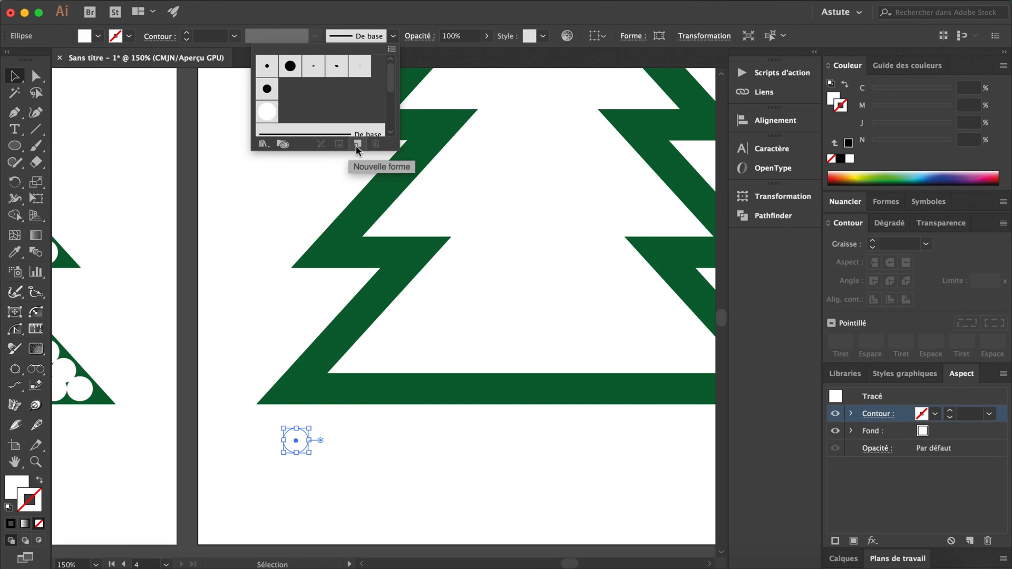
{"action": "left_click", "coordinate": [353, 448]}
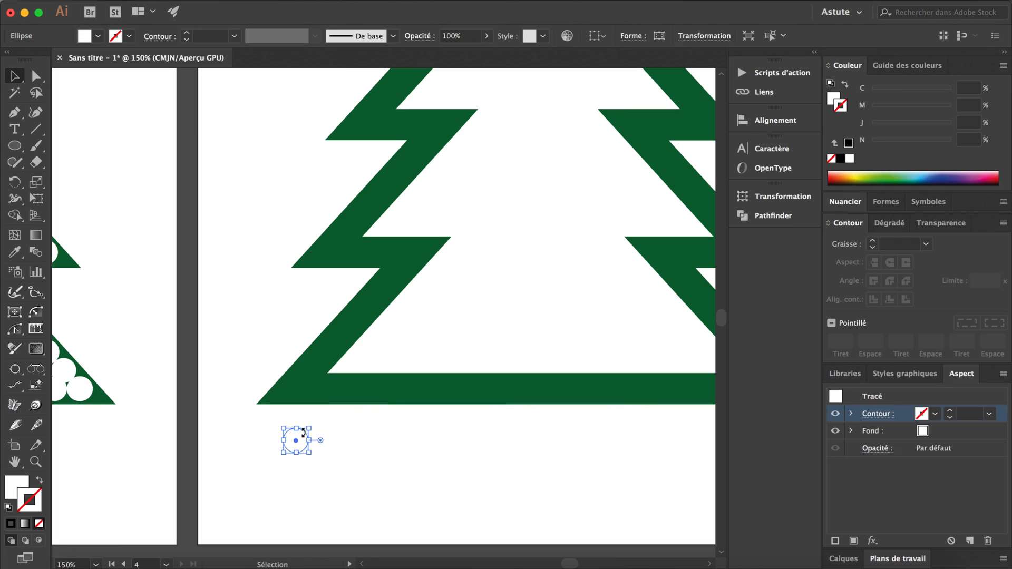
{"action": "left_click", "coordinate": [392, 36]}
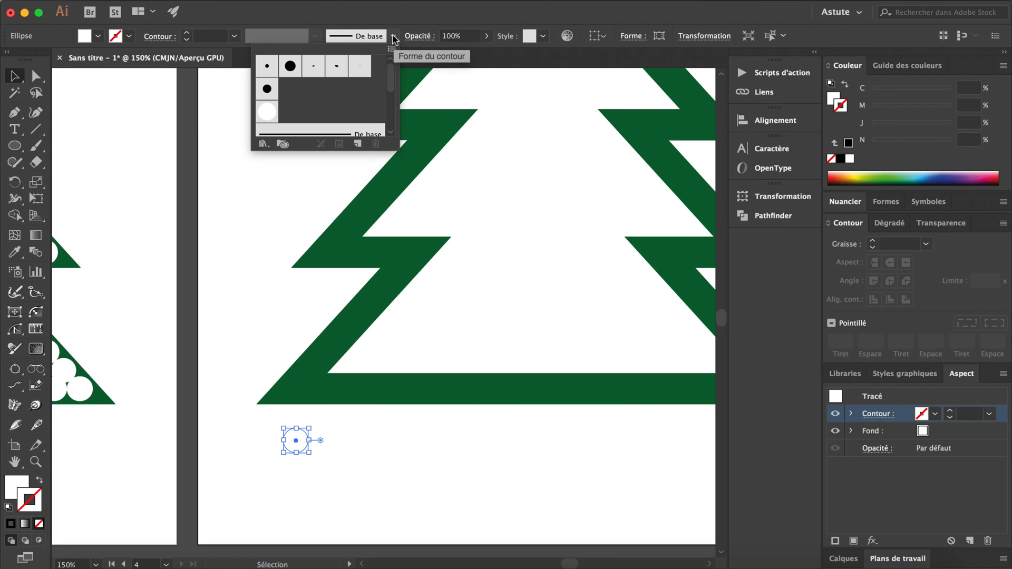
{"action": "left_click", "coordinate": [359, 145]}
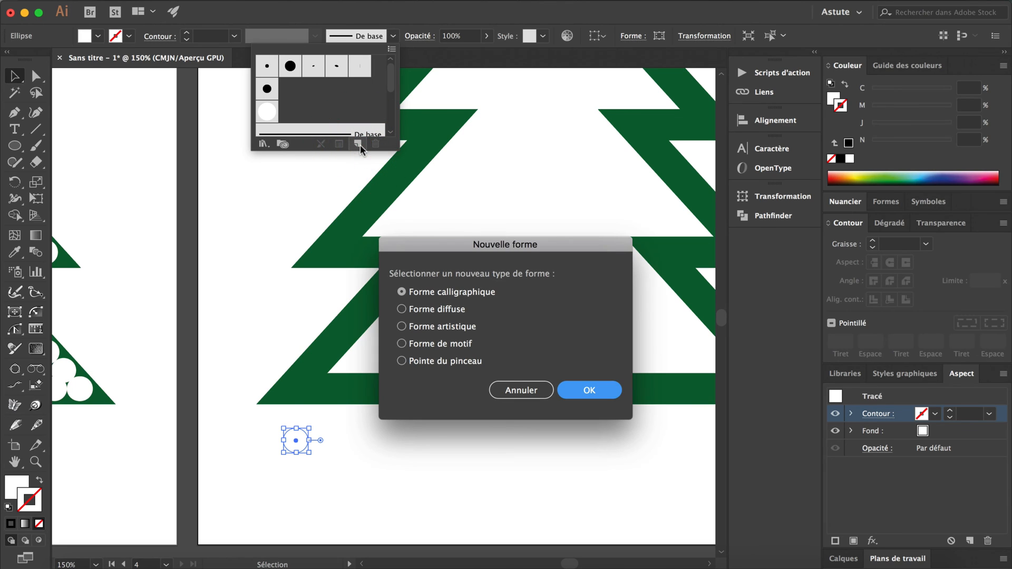
{"action": "left_click", "coordinate": [442, 315]}
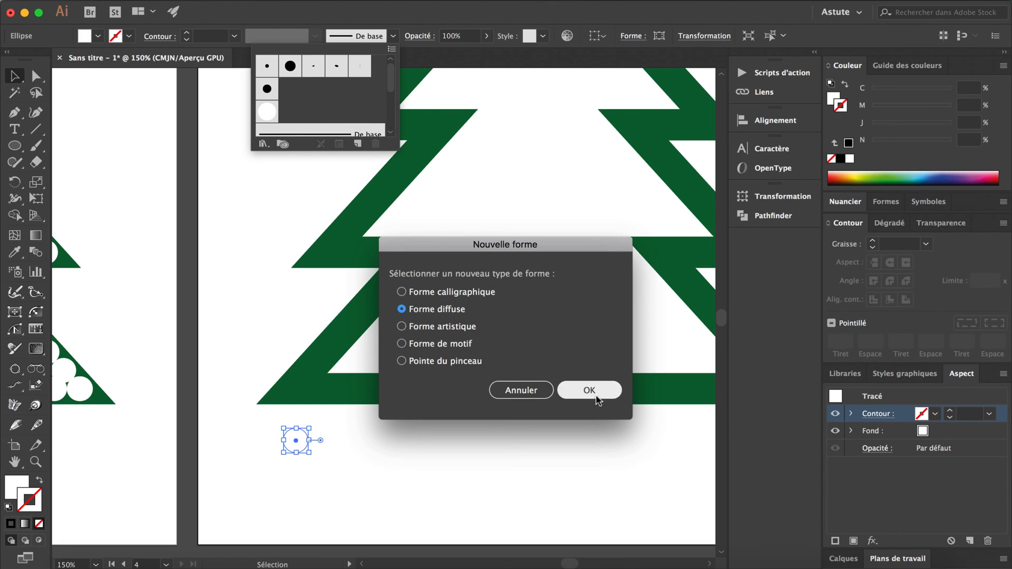
{"action": "left_click", "coordinate": [589, 390]}
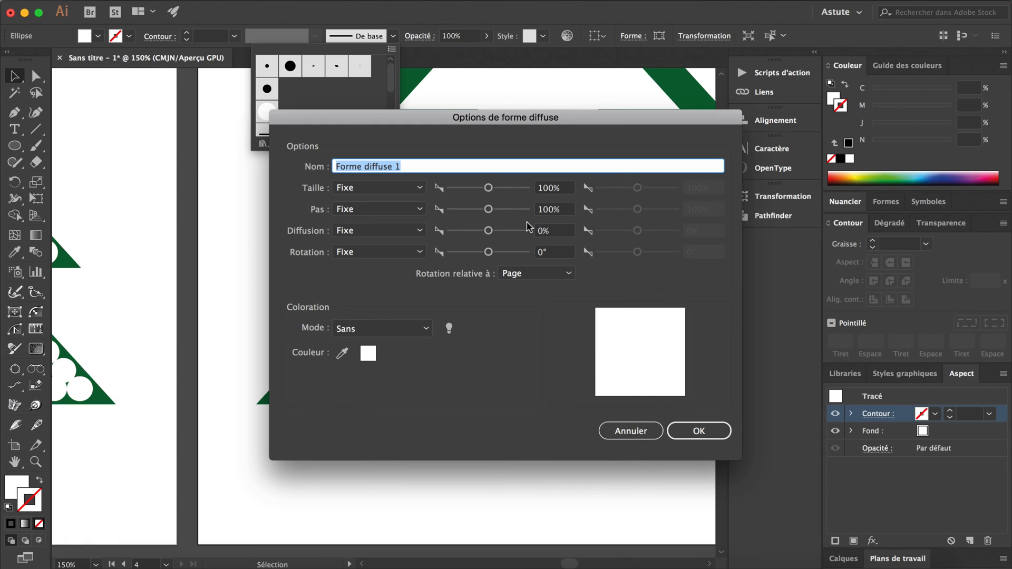
{"action": "type", "text": "CErcle"}
{"action": "key", "text": "BackSpace"}
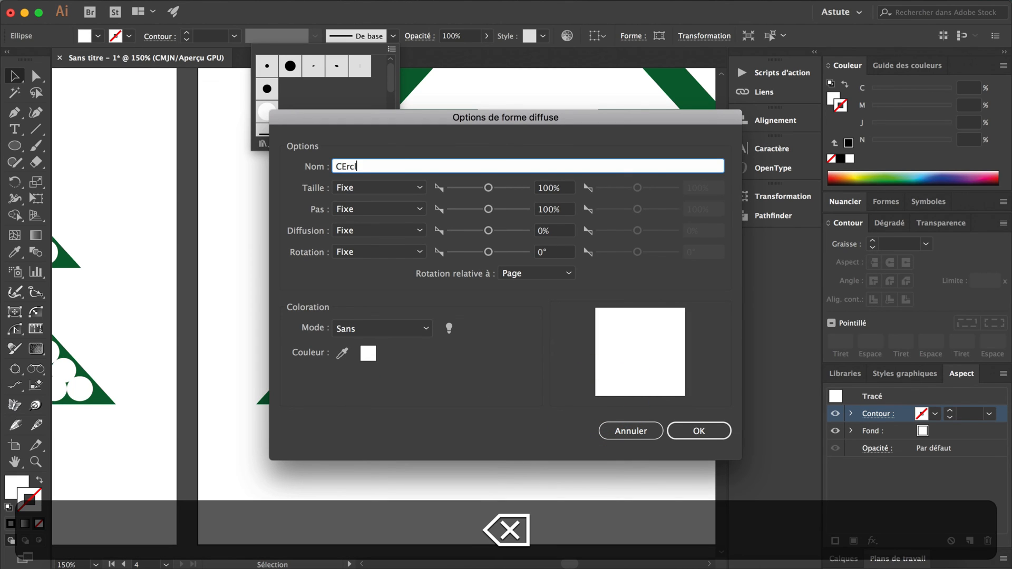
{"action": "key", "text": "BackSpace"}
{"action": "type", "text": "ercle blanc"}
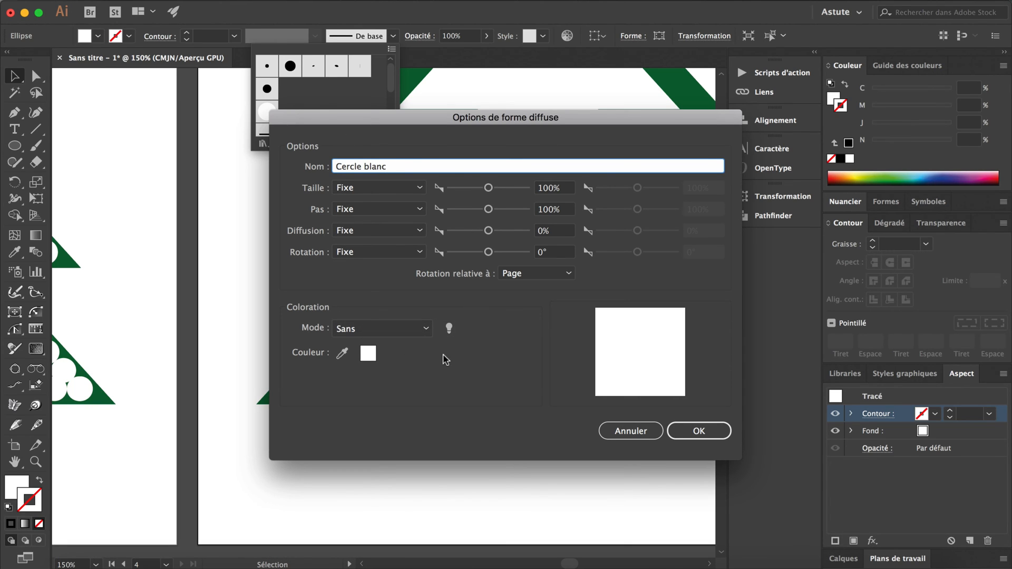
{"action": "left_click", "coordinate": [686, 430]}
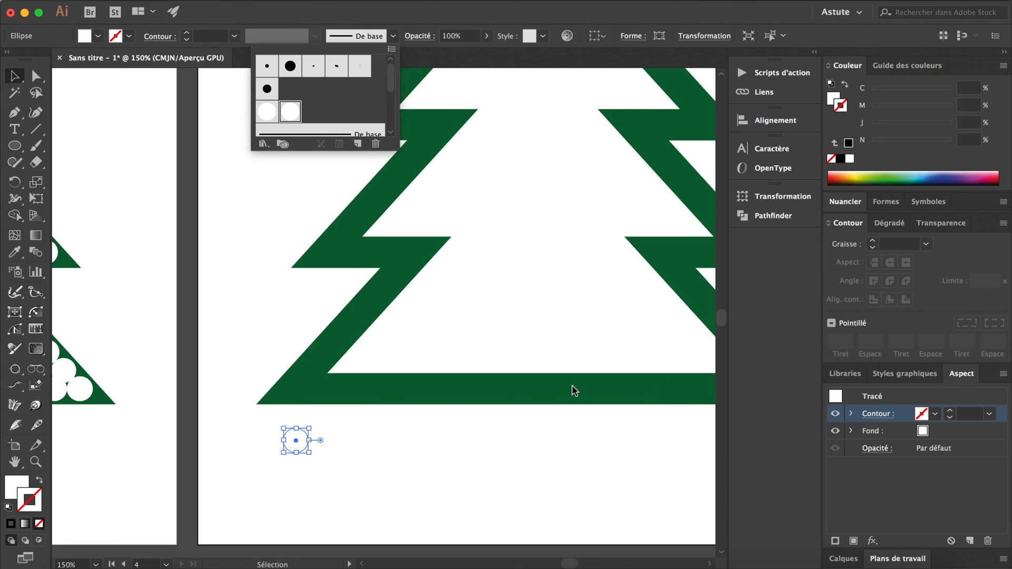
Add a second stroke to the fourth artboard's tree outline and apply the Cercle blanc brush to it.
{"action": "left_click", "coordinate": [561, 355]}
{"action": "left_click", "coordinate": [546, 387]}
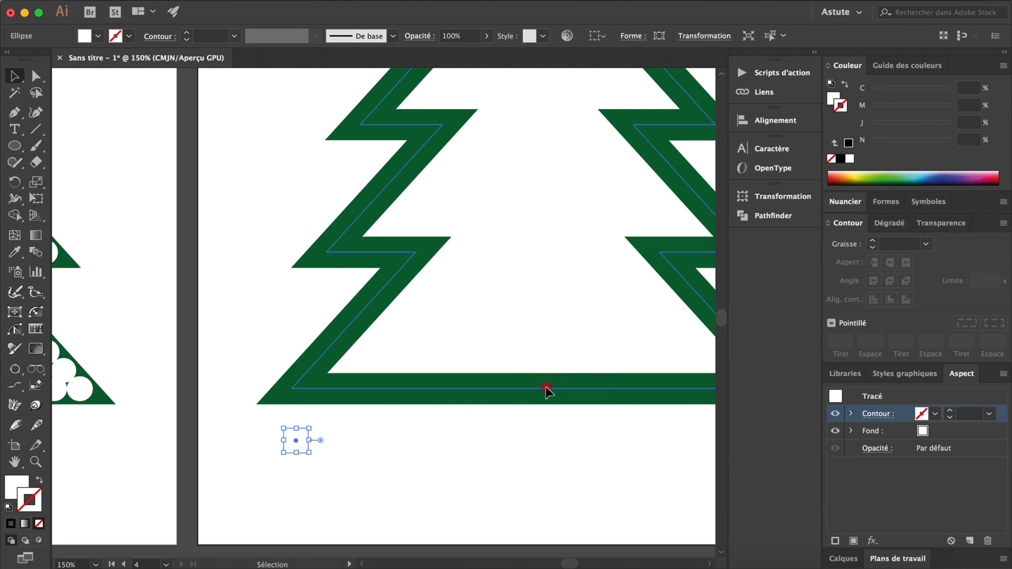
{"action": "scroll", "coordinate": [543, 306], "scroll_direction": "right", "scroll_amount": 3}
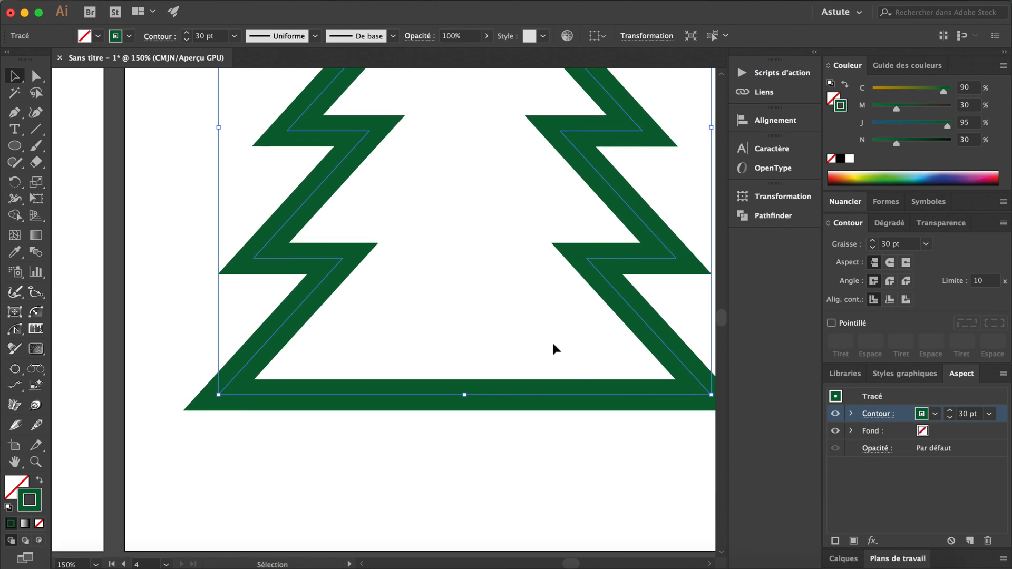
{"action": "left_click", "coordinate": [835, 541]}
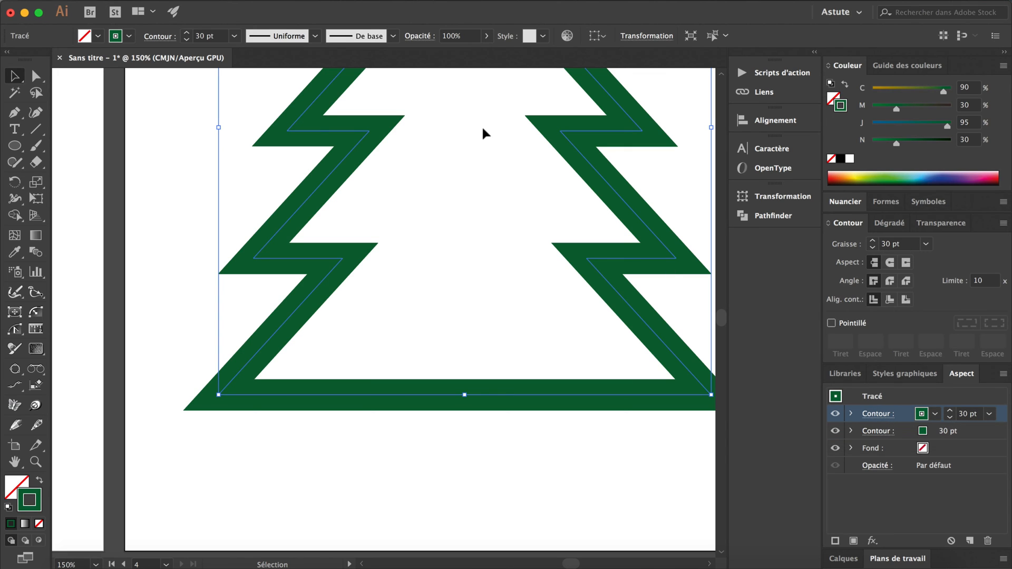
{"action": "left_click", "coordinate": [393, 36]}
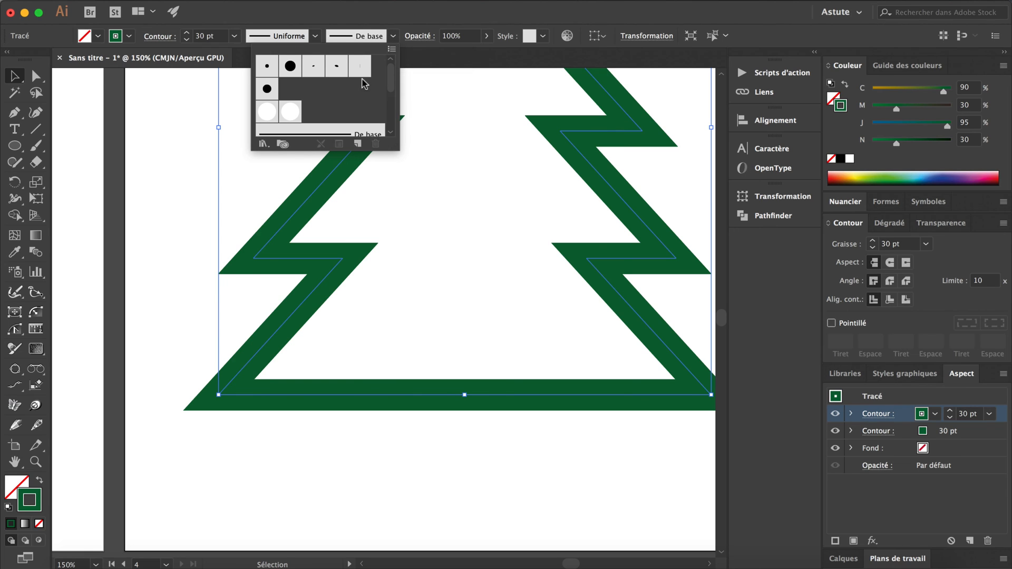
{"action": "left_click", "coordinate": [291, 112]}
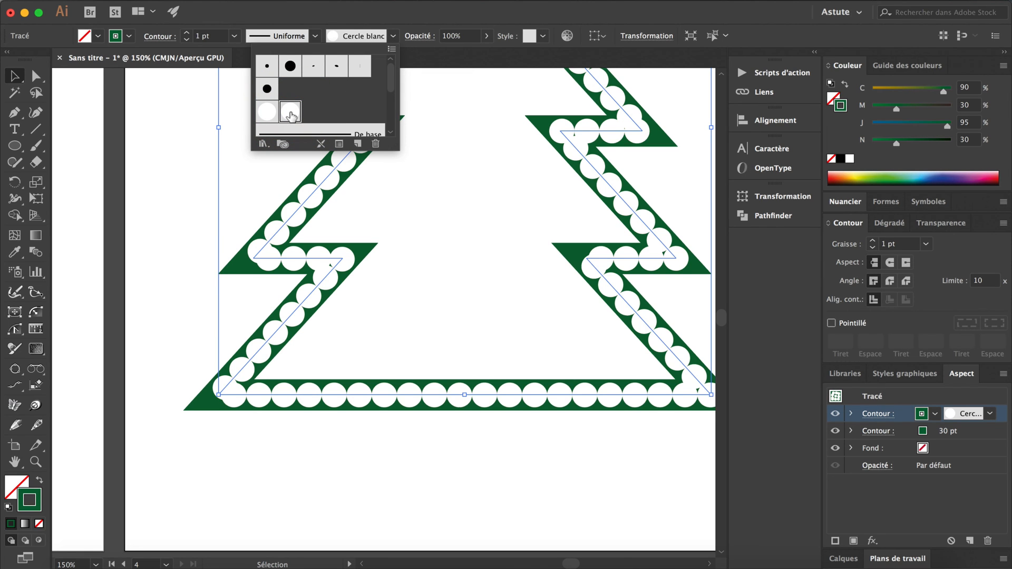
{"action": "left_click", "coordinate": [934, 498]}
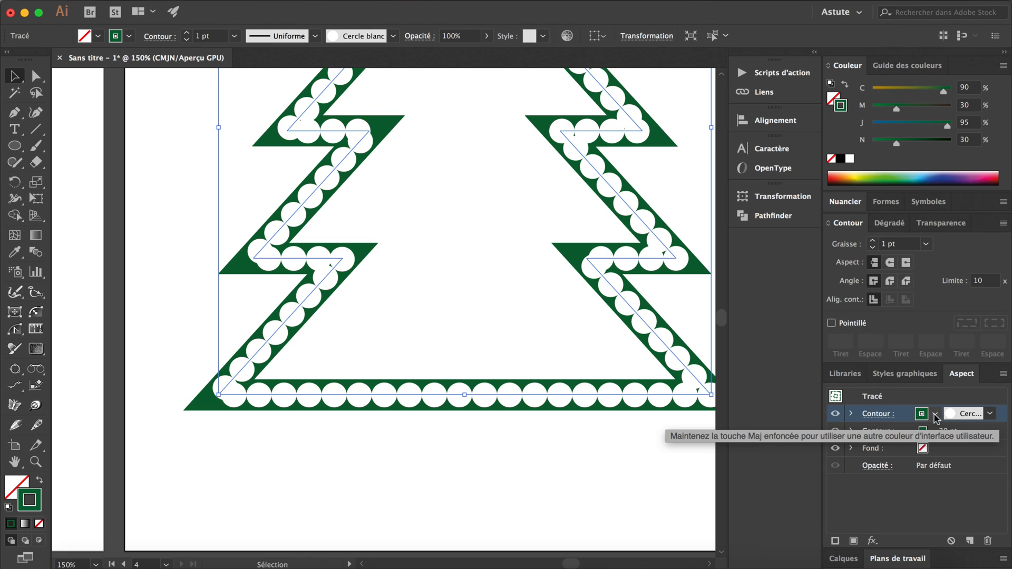
Set the colour of the tree's Cercle blanc brushed stroke to white.
{"action": "left_click", "coordinate": [922, 415]}
{"action": "left_click", "coordinate": [787, 442]}
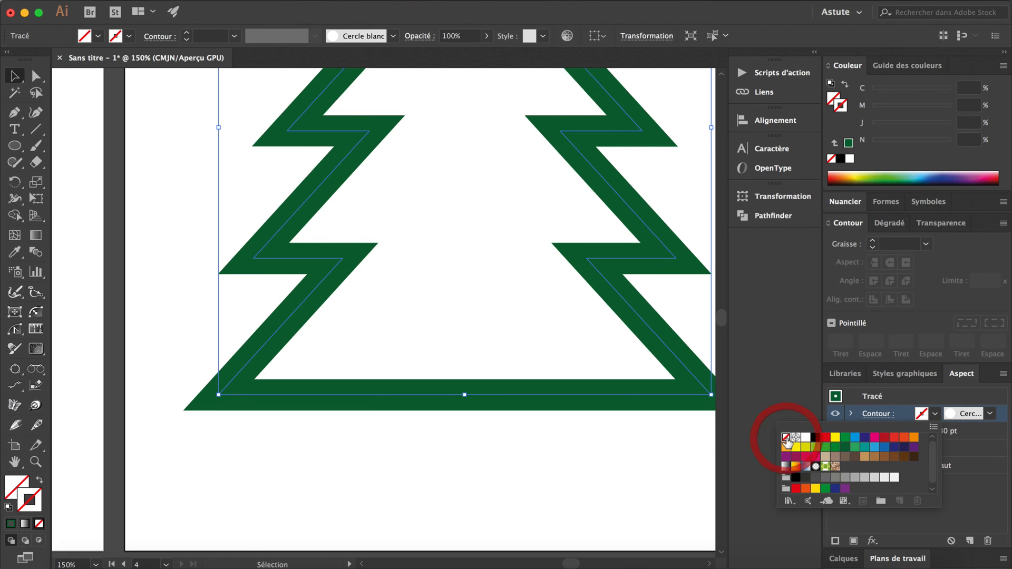
{"action": "left_click", "coordinate": [806, 437]}
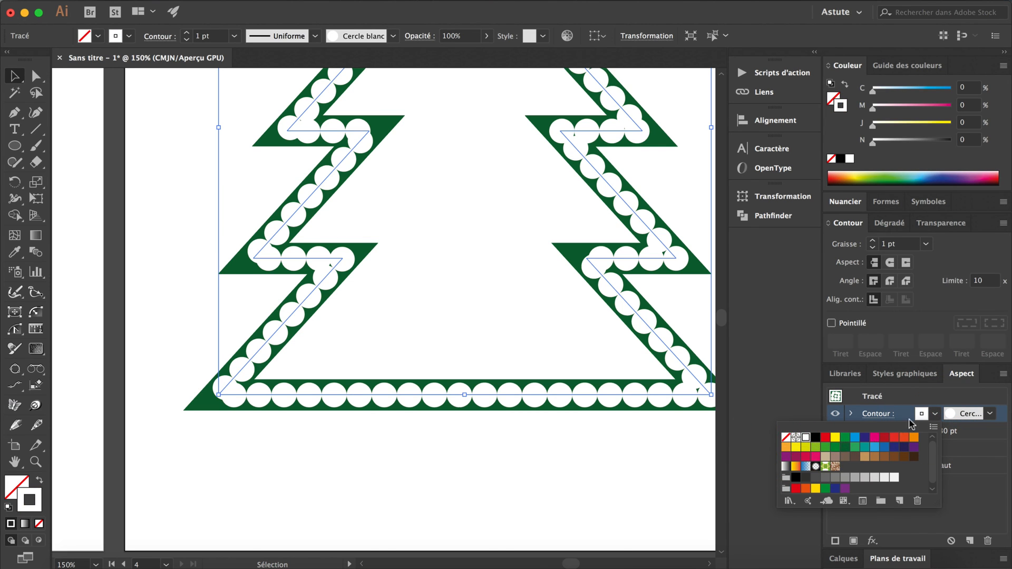
{"action": "left_click", "coordinate": [944, 400]}
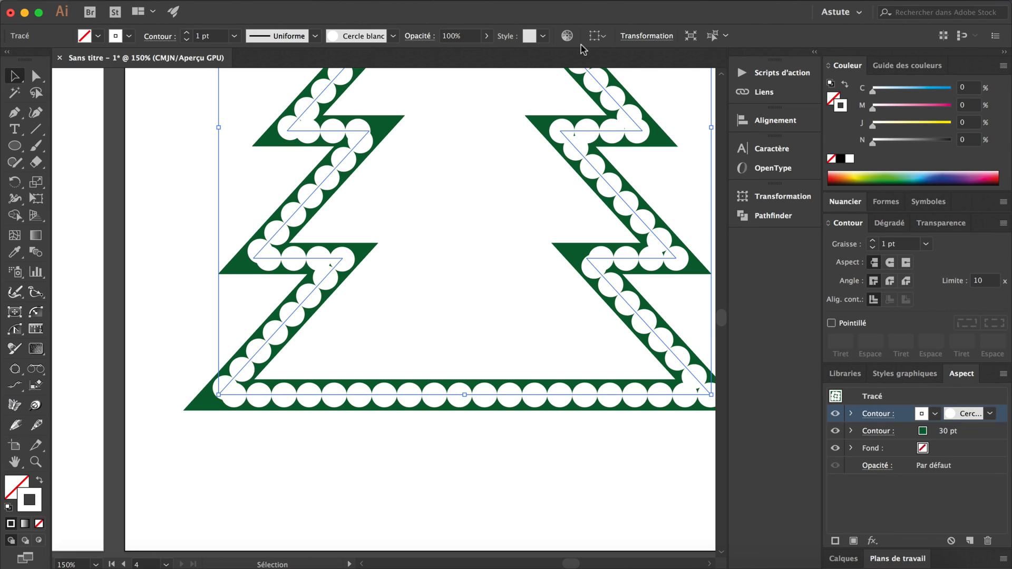
Open the scatter brush options of the tree's stroke with preview enabled and set the spacing (Pas) to 290%.
{"action": "scroll", "coordinate": [565, 276], "scroll_direction": "up", "scroll_amount": 5}
{"action": "scroll", "coordinate": [565, 275], "scroll_direction": "right", "scroll_amount": 2}
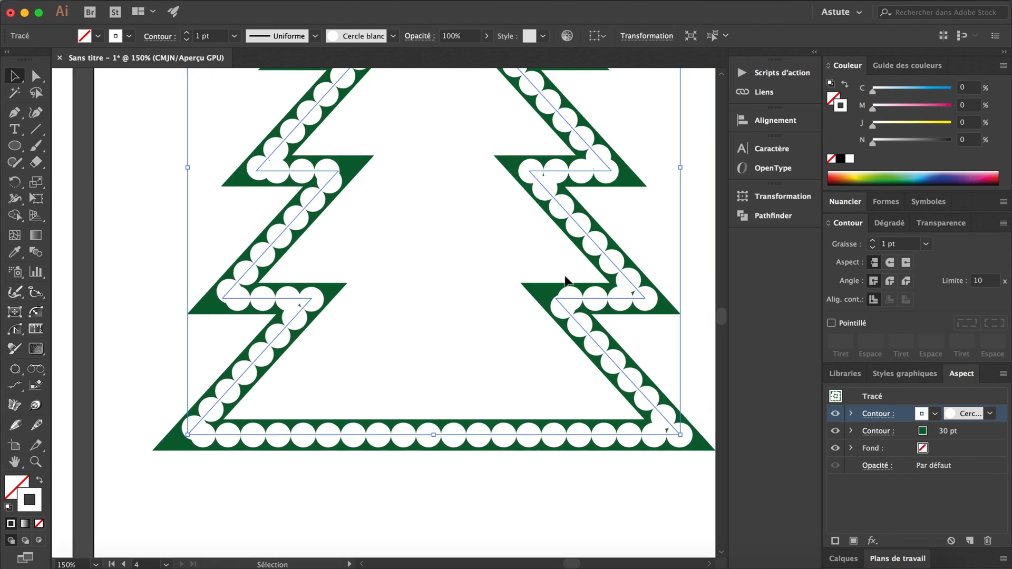
{"action": "scroll", "coordinate": [565, 280], "scroll_direction": "down", "scroll_amount": 3}
{"action": "scroll", "coordinate": [564, 280], "scroll_direction": "left", "scroll_amount": 1}
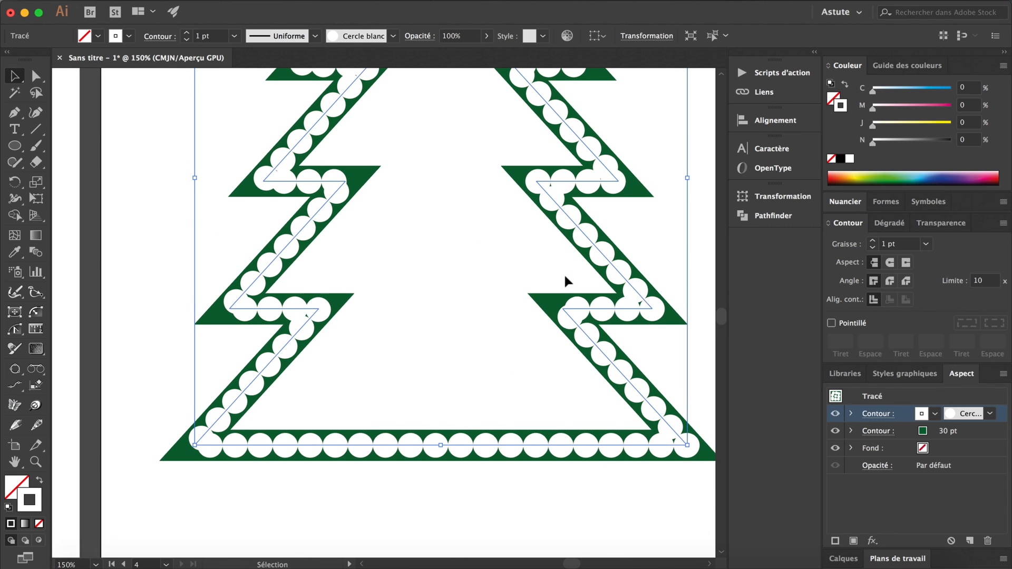
{"action": "left_click", "coordinate": [393, 35]}
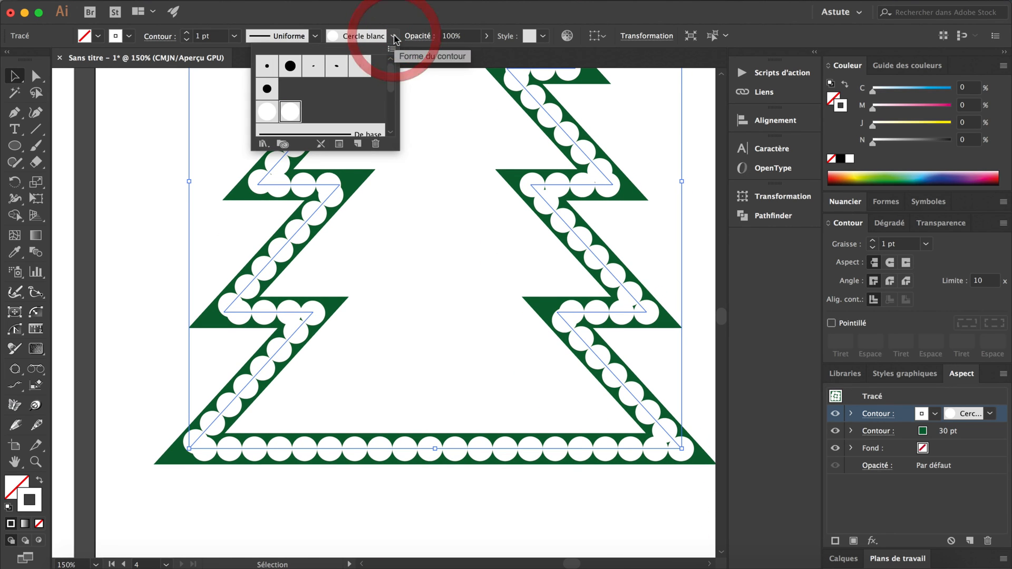
{"action": "left_click", "coordinate": [339, 143]}
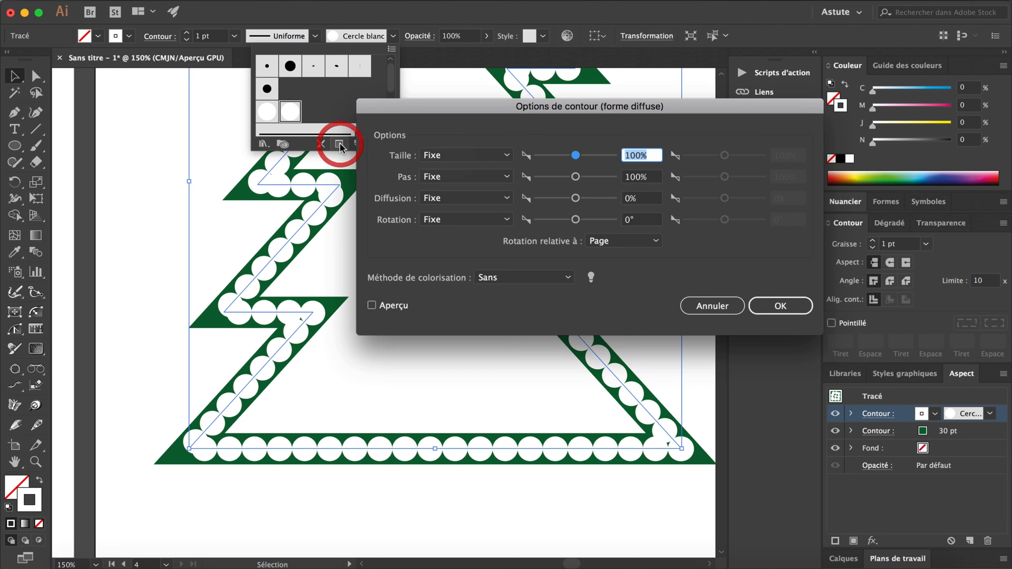
{"action": "left_click_drag", "start_coordinate": [522, 106], "coordinate": [623, 52]}
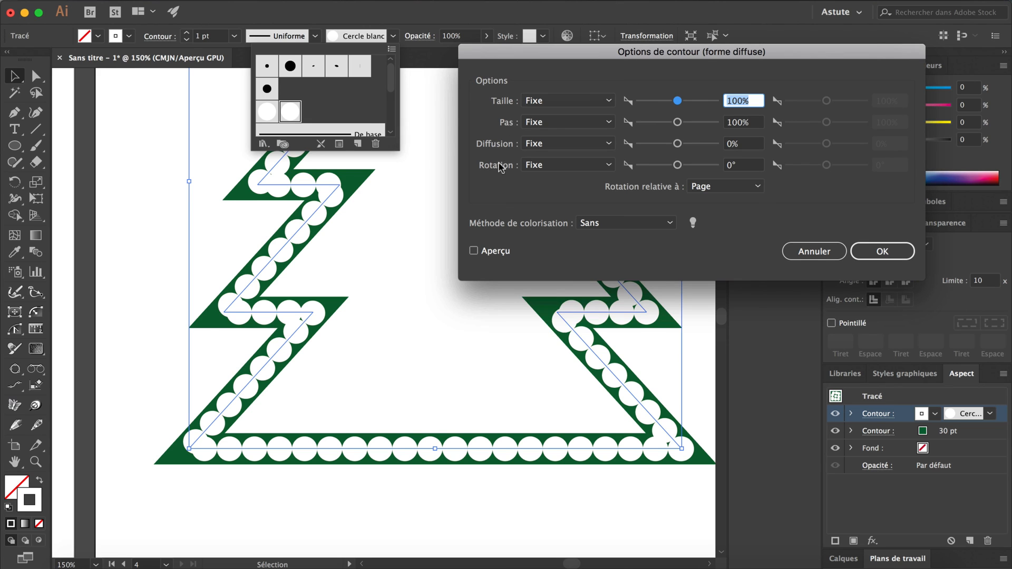
{"action": "left_click_drag", "start_coordinate": [545, 59], "coordinate": [623, 63]}
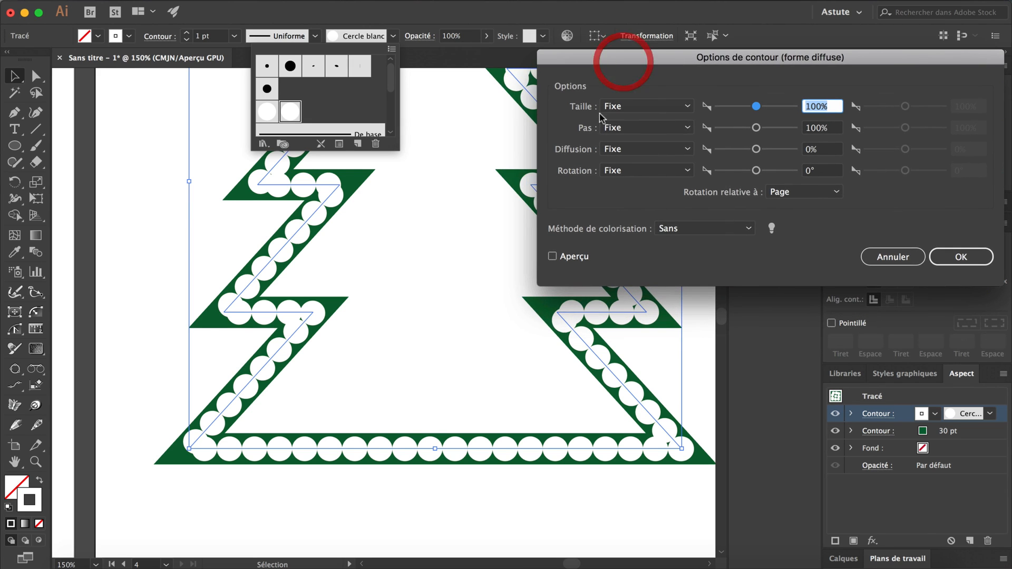
{"action": "left_click", "coordinate": [574, 257]}
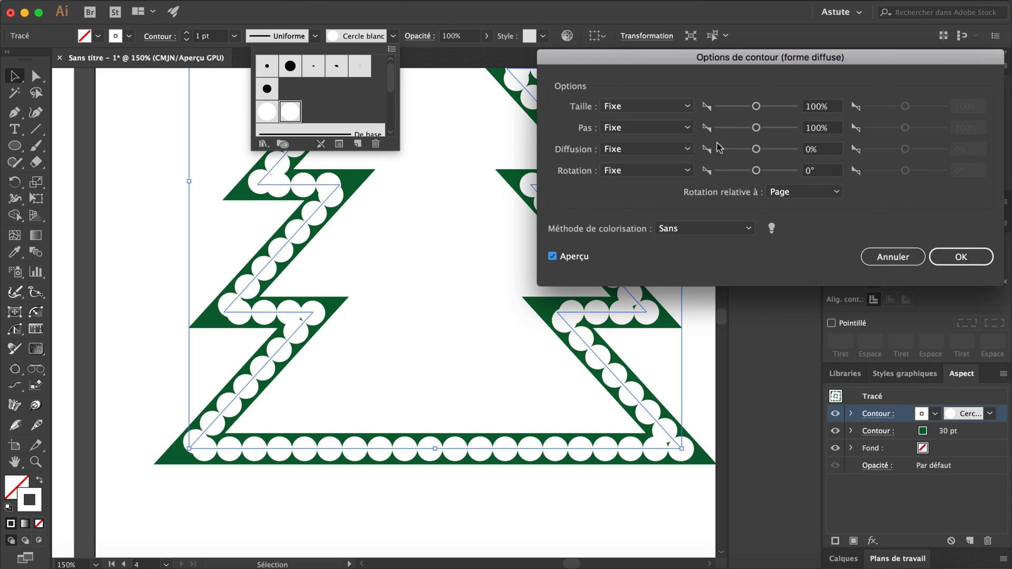
{"action": "left_click_drag", "start_coordinate": [756, 128], "coordinate": [765, 132]}
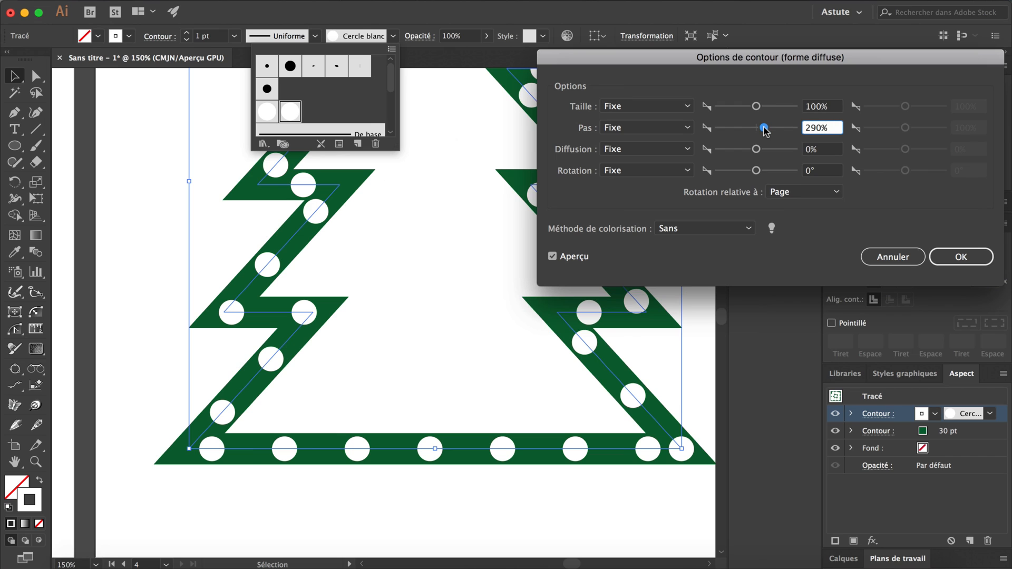
Try brush rotation relative to the path (Tracé) and set it back to Page.
{"action": "left_click", "coordinate": [780, 192]}
{"action": "left_click", "coordinate": [789, 222]}
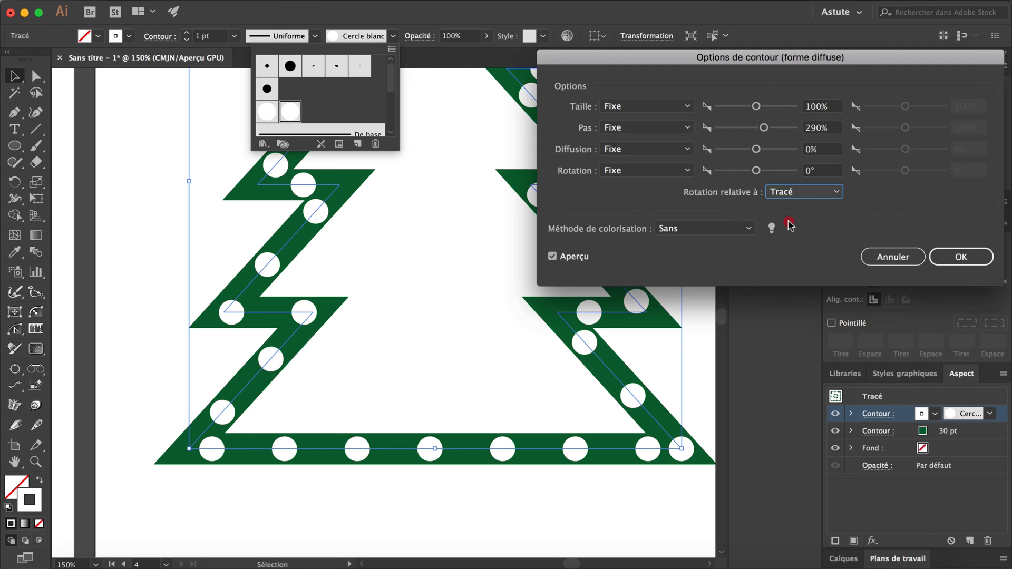
{"action": "left_click", "coordinate": [790, 192]}
{"action": "left_click", "coordinate": [782, 179]}
Try scatter values (Diffusion) of 180% and 100% for the brush dots, and set the value back to 0%.
{"action": "left_click_drag", "start_coordinate": [757, 152], "coordinate": [766, 152]}
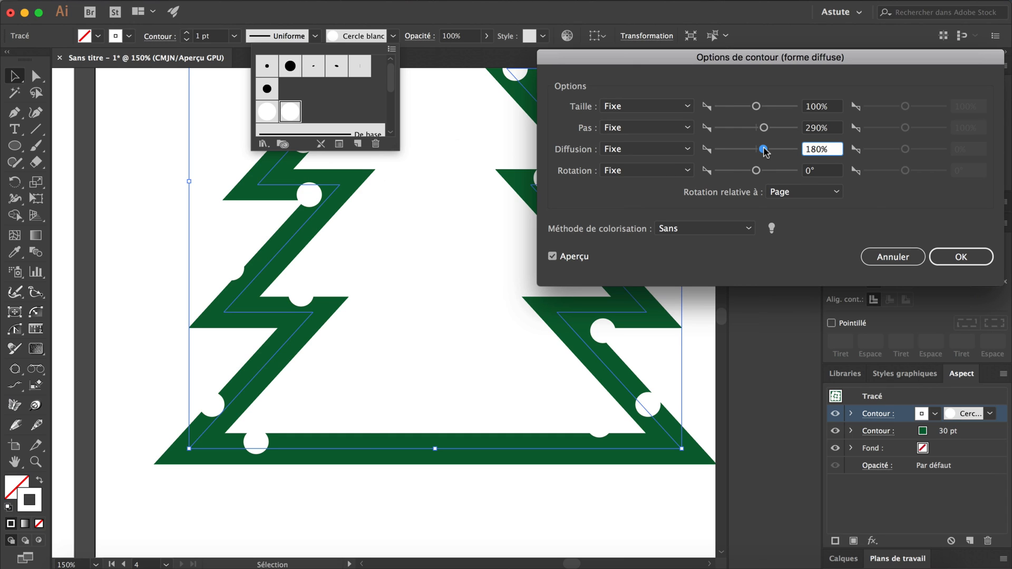
{"action": "double_click", "coordinate": [813, 148]}
{"action": "type", "text": "100"}
{"action": "key", "text": "Tab"}
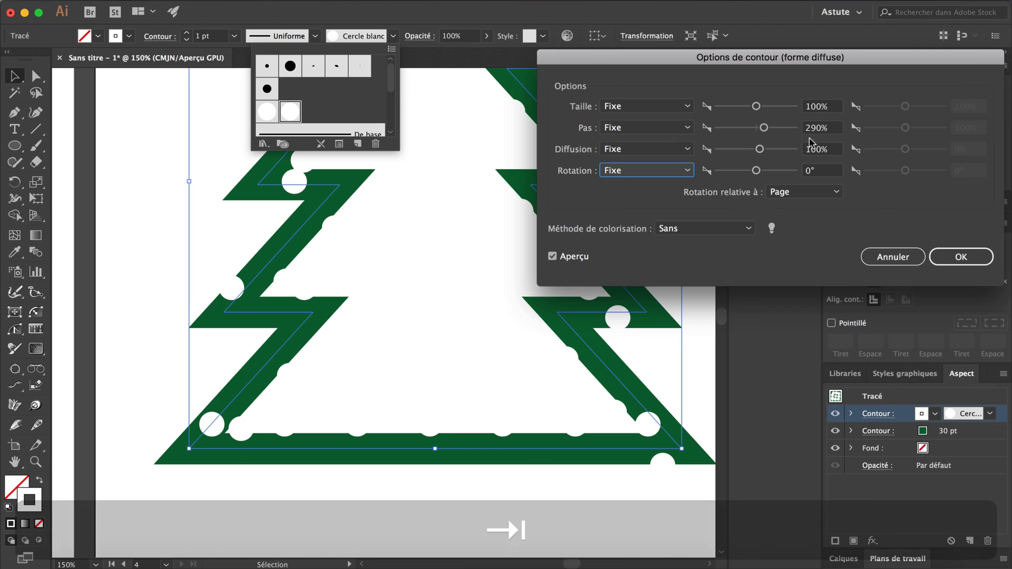
{"action": "double_click", "coordinate": [815, 149]}
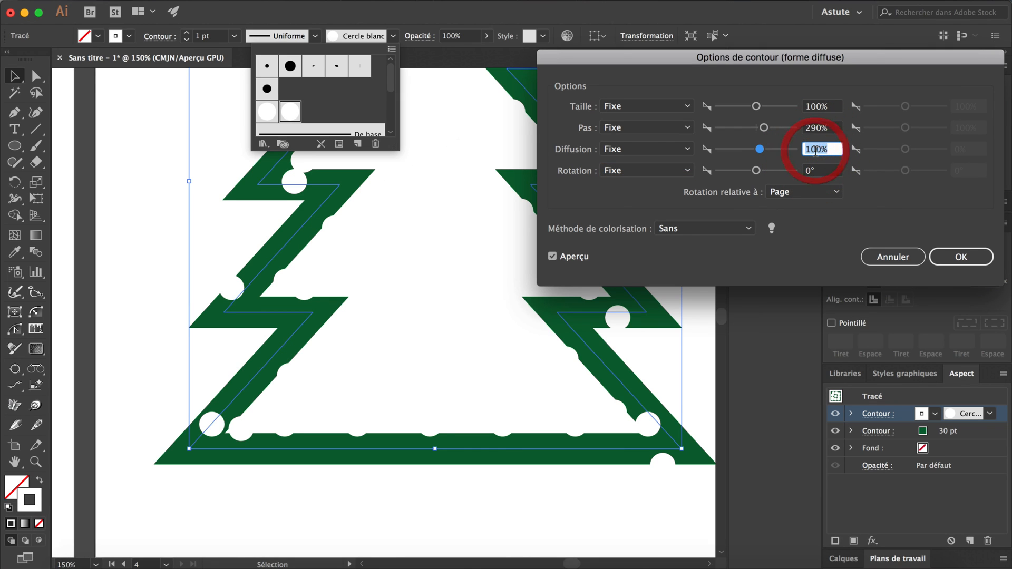
{"action": "type", "text": "0"}
{"action": "key", "text": "Tab"}
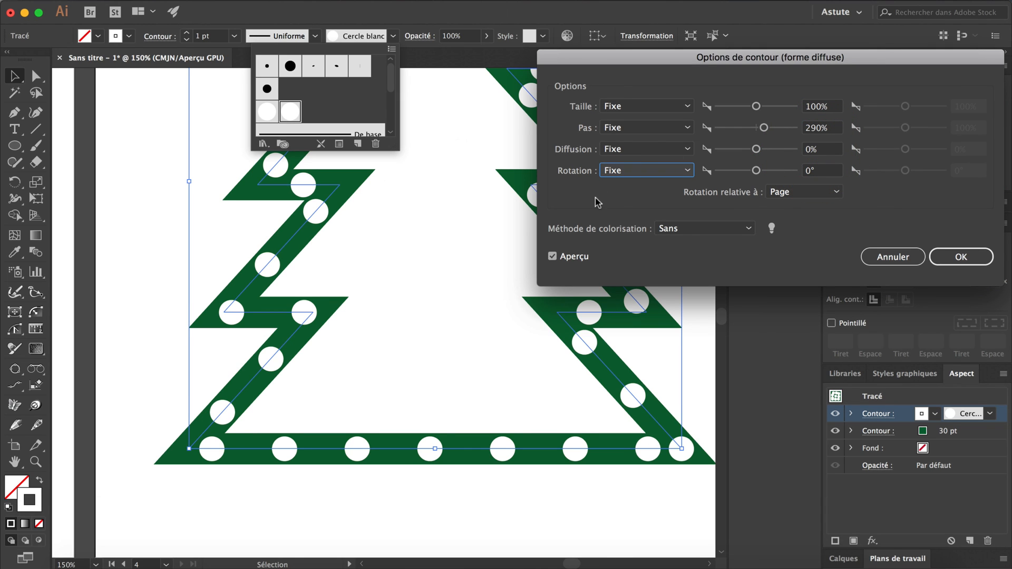
Try a fixed rotation (Rotation) for the brush dots and set it back to 0°.
{"action": "left_click_drag", "start_coordinate": [756, 171], "coordinate": [766, 174]}
{"action": "double_click", "coordinate": [814, 171]}
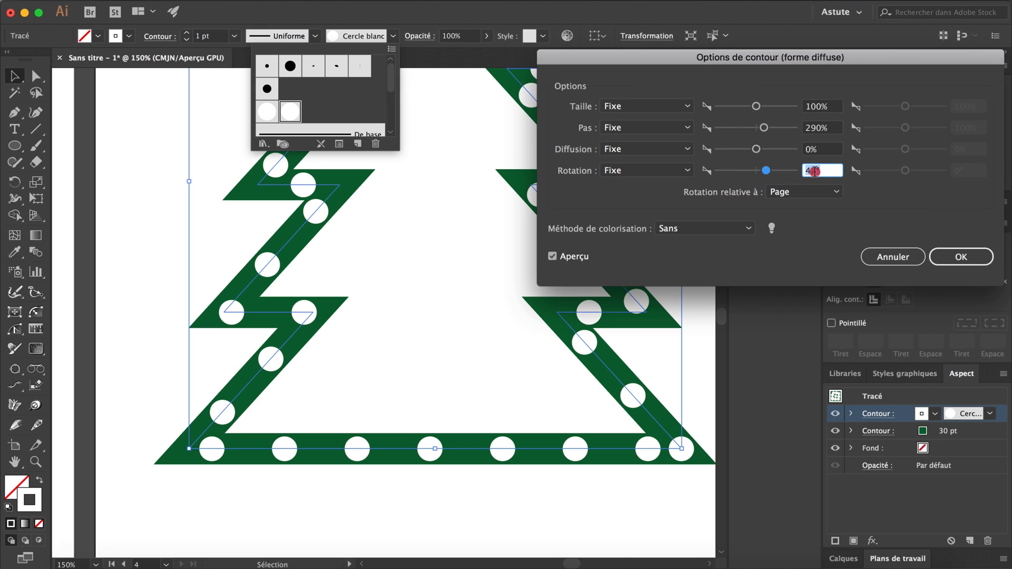
{"action": "type", "text": "0"}
{"action": "key", "text": "Tab"}
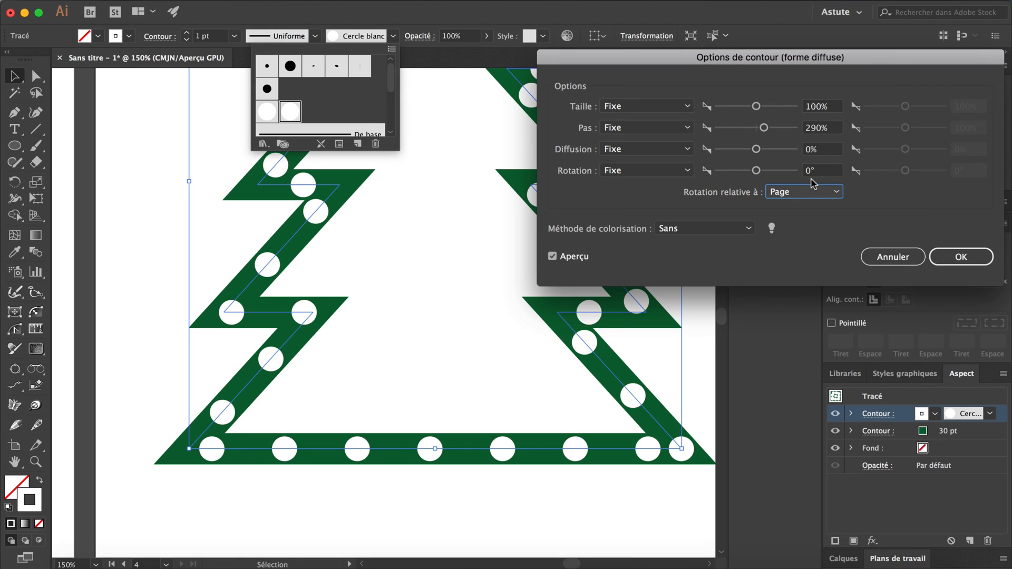
Set the brush spacing (Pas) to 468%, apply the scatter stroke options and deselect the tree.
{"action": "left_click_drag", "start_coordinate": [763, 128], "coordinate": [772, 129]}
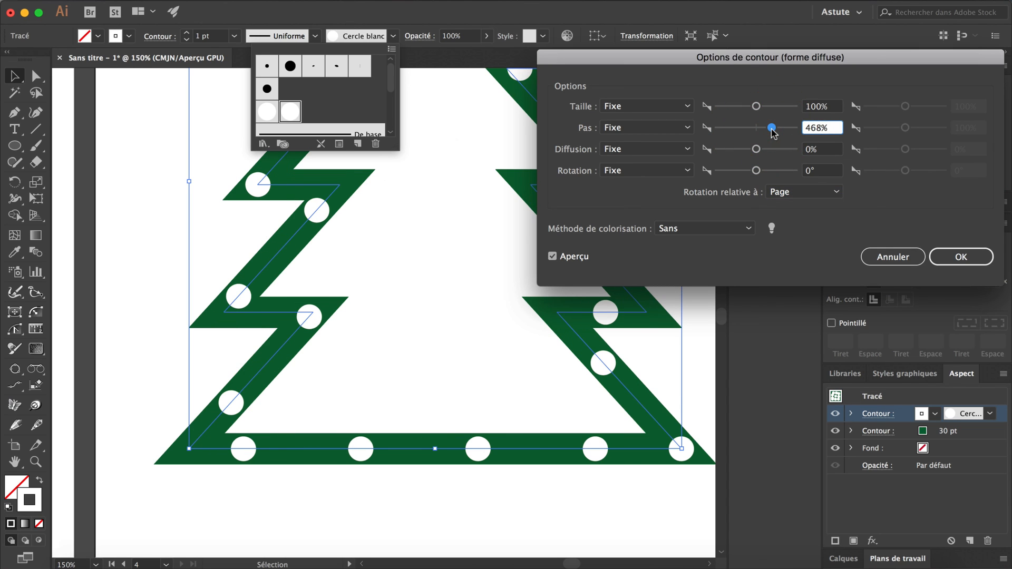
{"action": "left_click", "coordinate": [971, 258]}
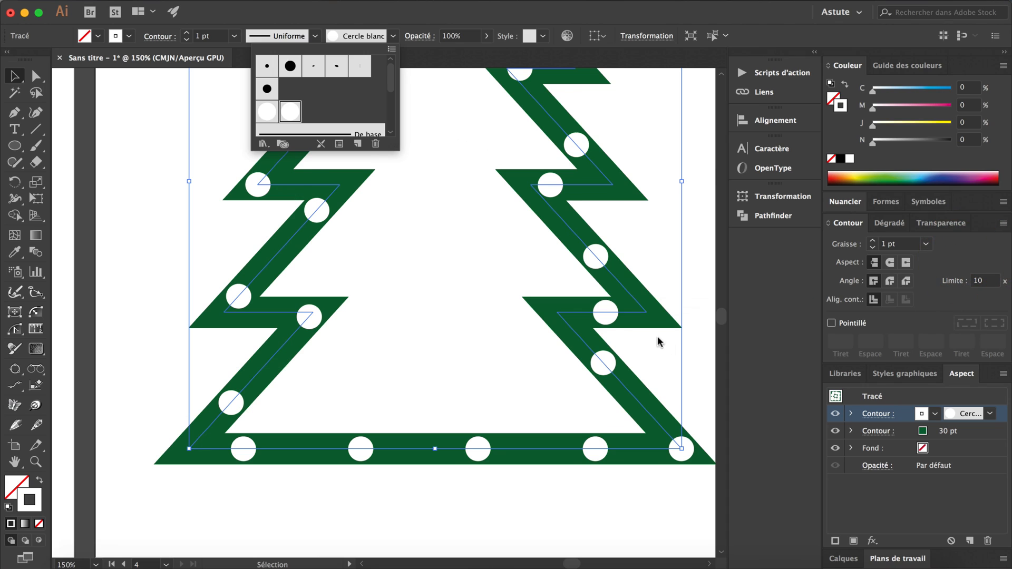
{"action": "left_click", "coordinate": [693, 274]}
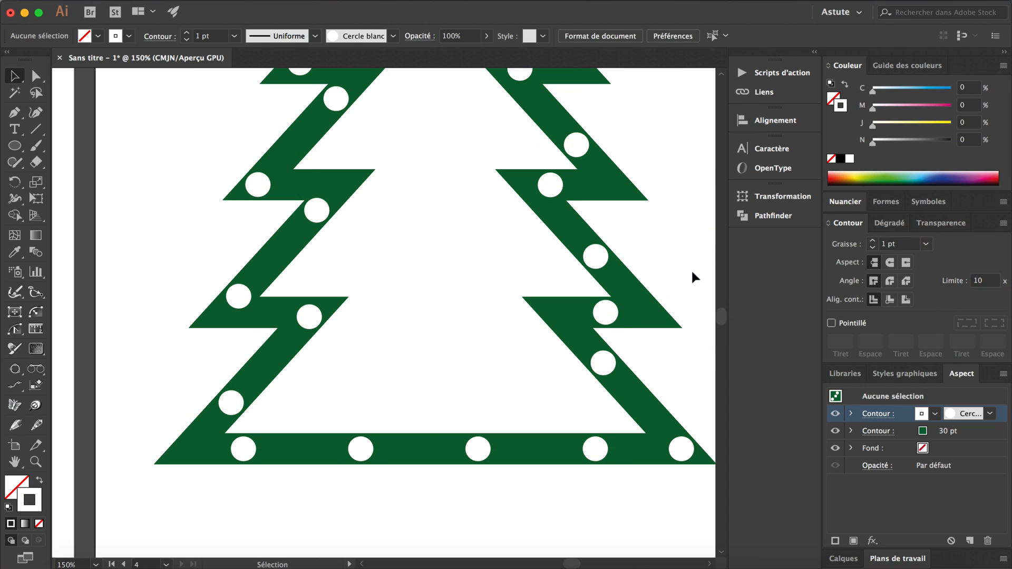